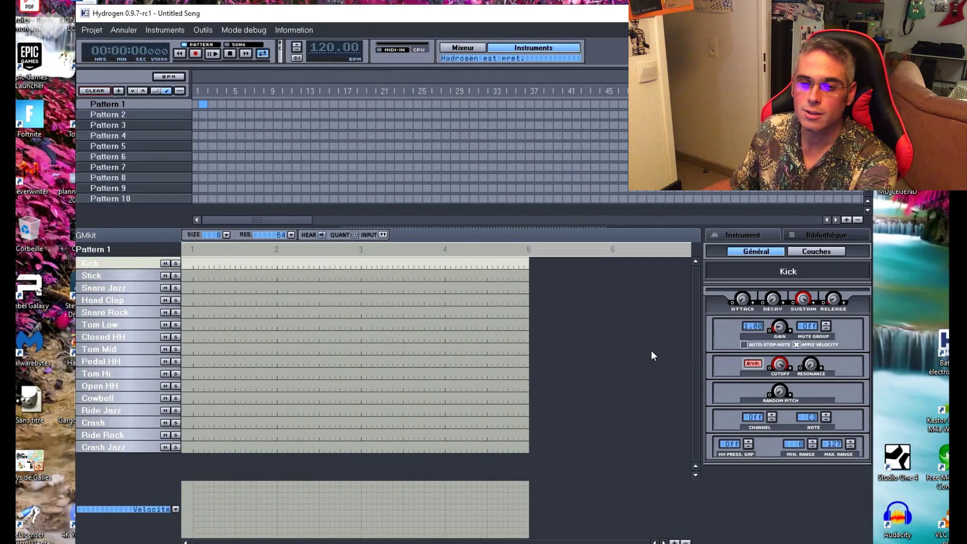
Enlarge the drum machine window so that it fills the desktop
{"action": "left_click_drag", "start_coordinate": [393, 14], "coordinate": [332, 0]}
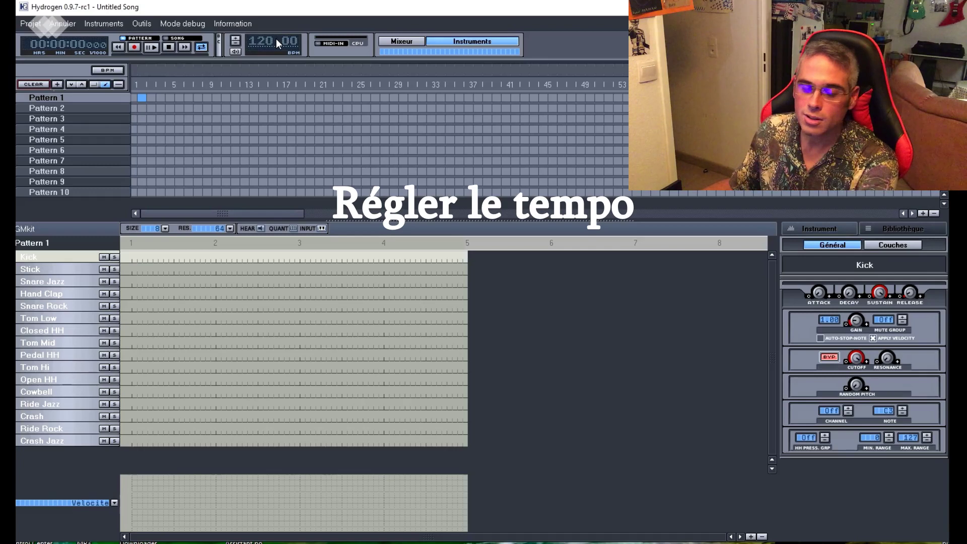
Raise the song tempo stepwise to 122 BPM and lower it again to 115 BPM
{"action": "double_click", "coordinate": [237, 39]}
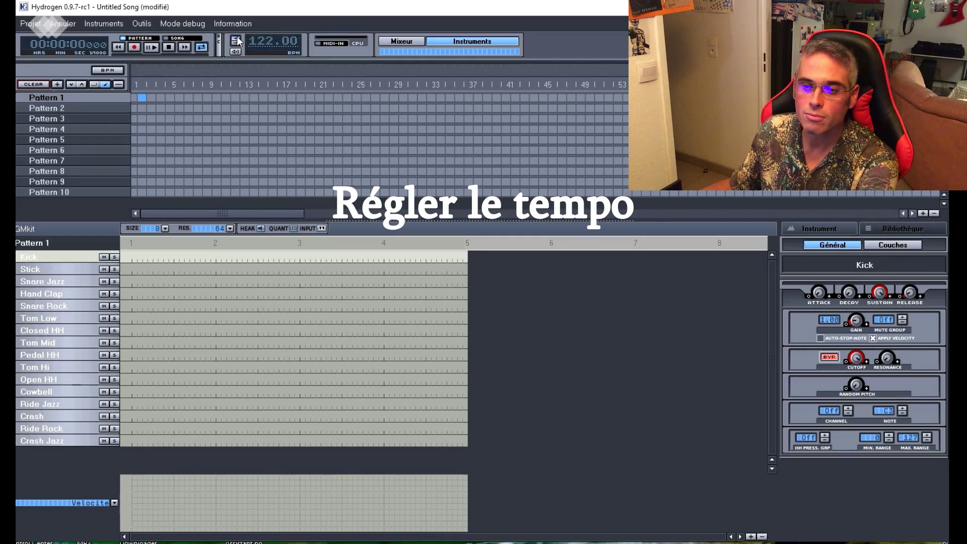
{"action": "left_click", "coordinate": [237, 44]}
{"action": "left_click", "coordinate": [236, 44]}
{"action": "left_click", "coordinate": [236, 44]}
{"action": "left_click", "coordinate": [237, 44]}
{"action": "left_click", "coordinate": [236, 44]}
{"action": "left_click", "coordinate": [237, 44]}
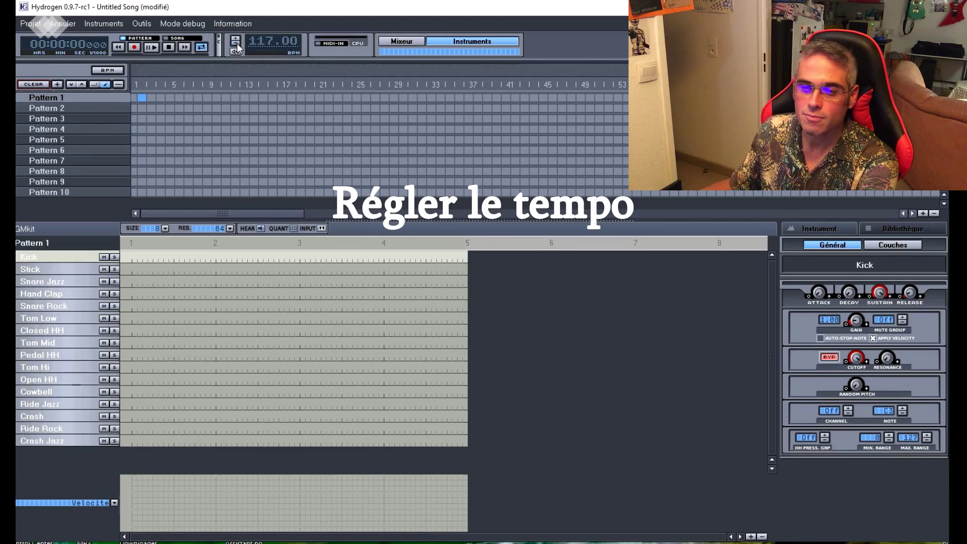
Set the song tempo to 58 BPM by entering the value directly
{"action": "double_click", "coordinate": [264, 41]}
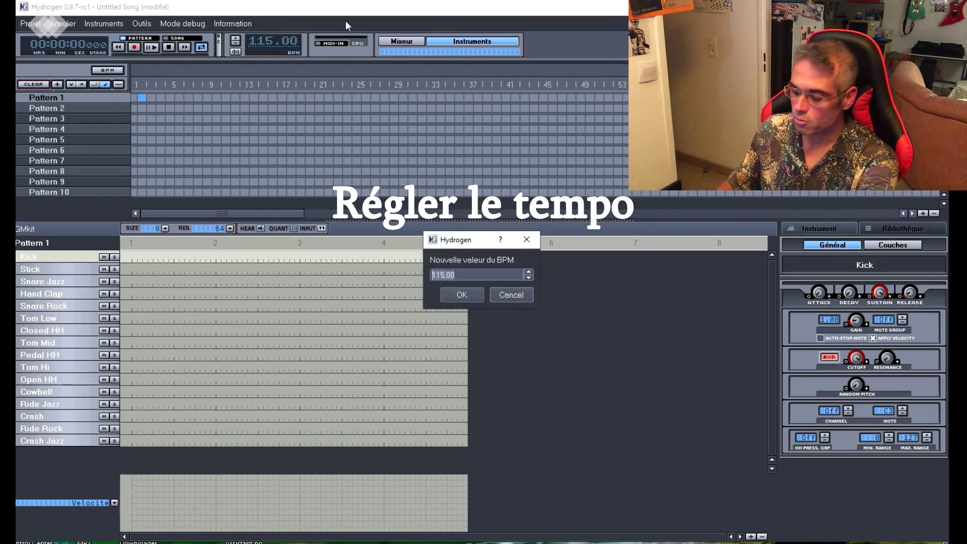
{"action": "type", "text": "58"}
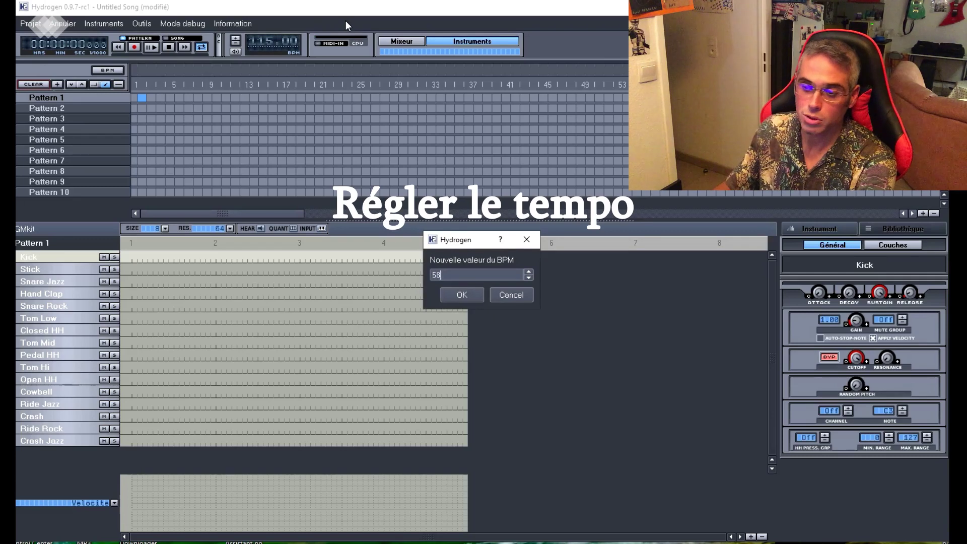
{"action": "key", "text": "Return"}
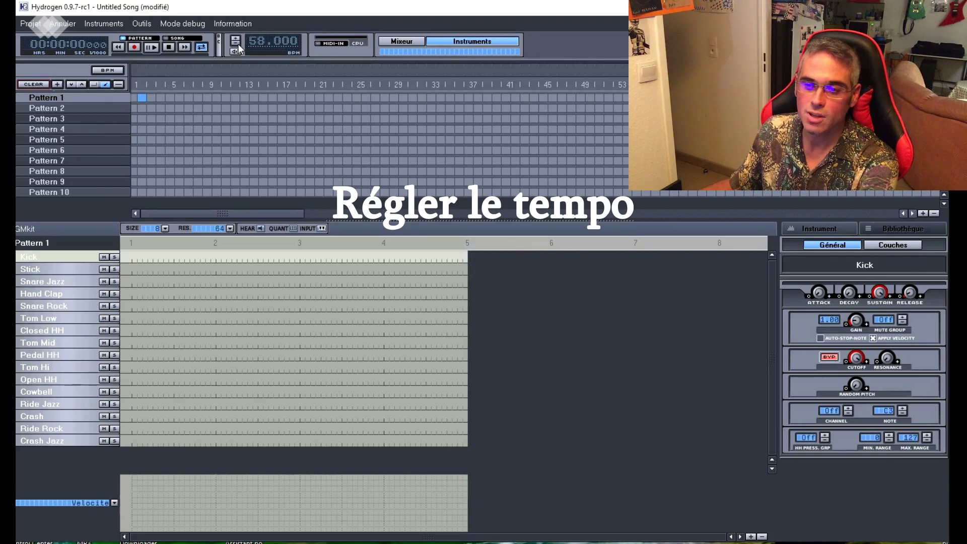
Set the song tempo to 110 BPM
{"action": "left_click", "coordinate": [259, 42]}
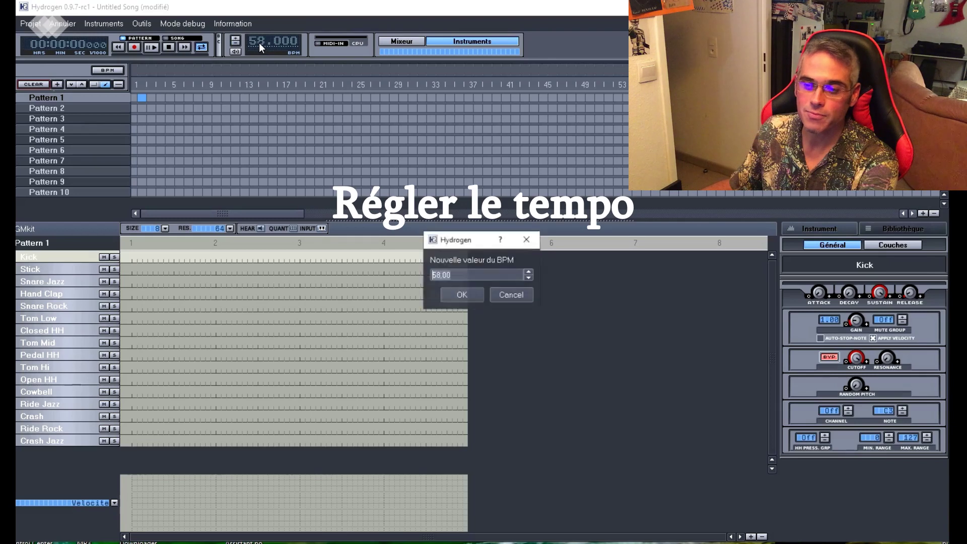
{"action": "key", "text": "BackSpace"}
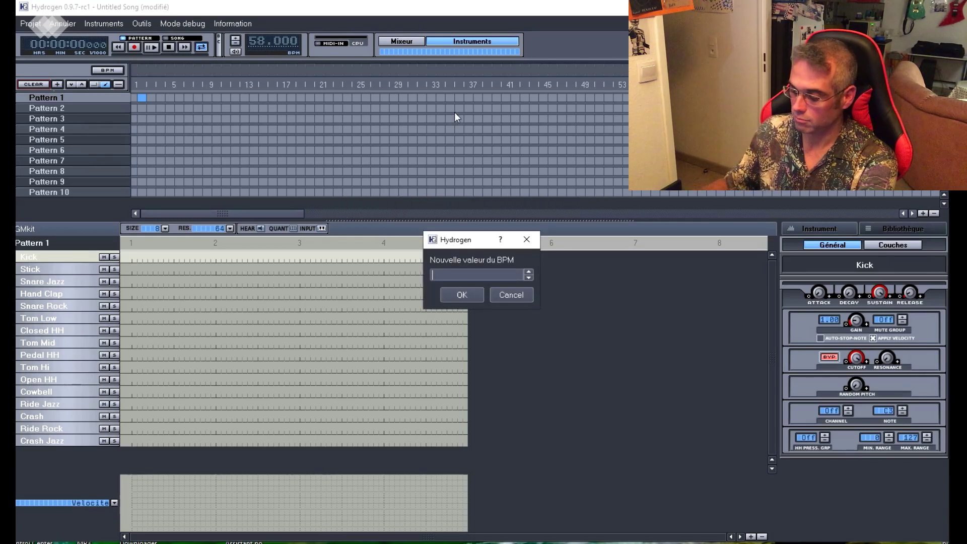
{"action": "type", "text": "110"}
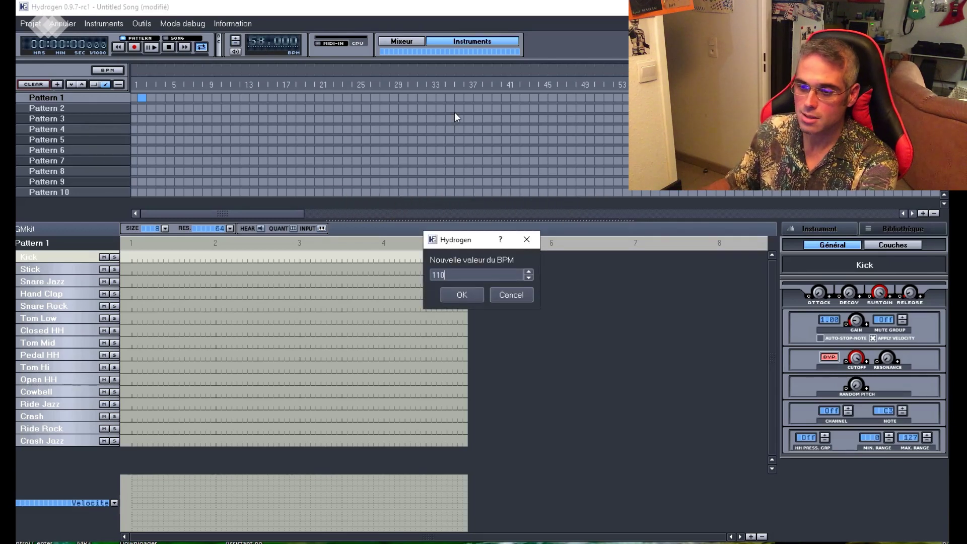
{"action": "key", "text": "Return"}
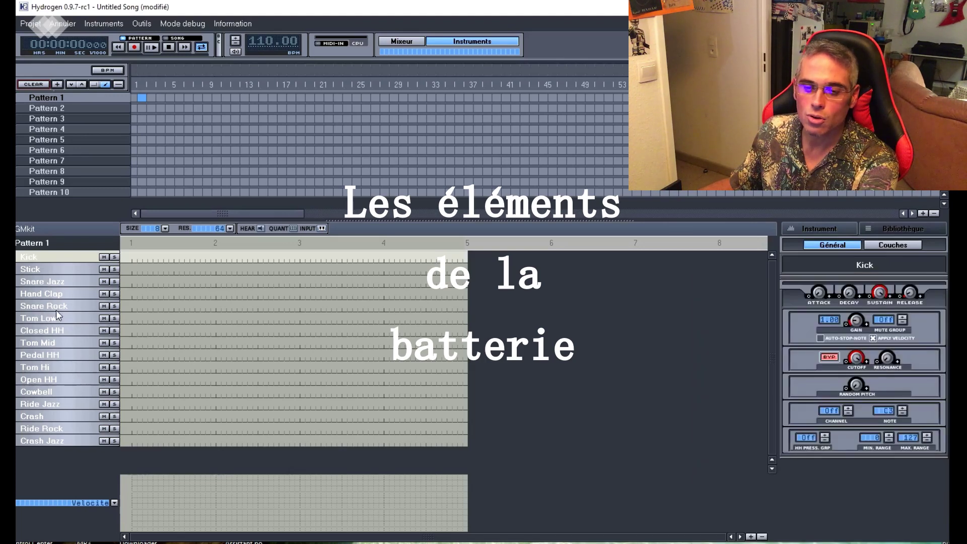
Audition the Snare Jazz and Snare Rock sounds in alternation, followed by the Kick
{"action": "left_click", "coordinate": [59, 283]}
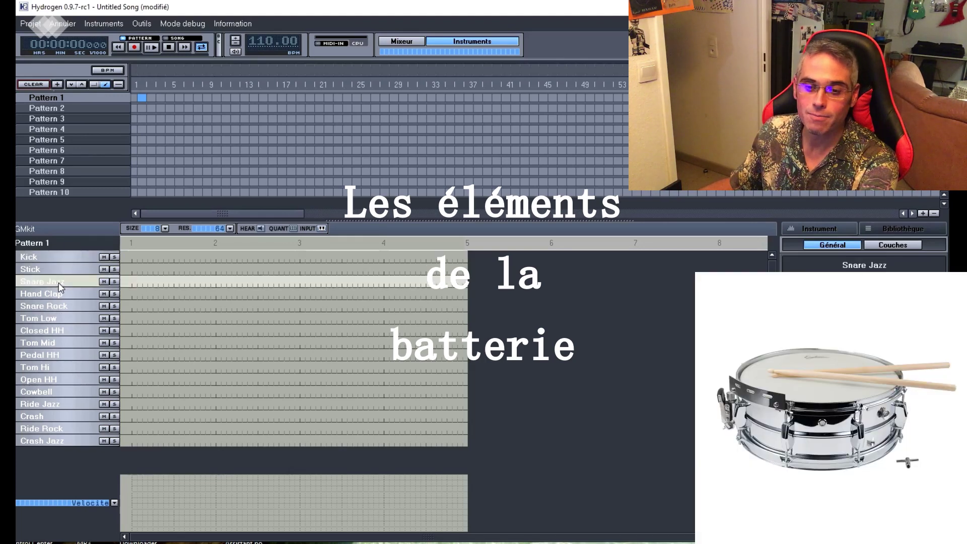
{"action": "left_click", "coordinate": [65, 307]}
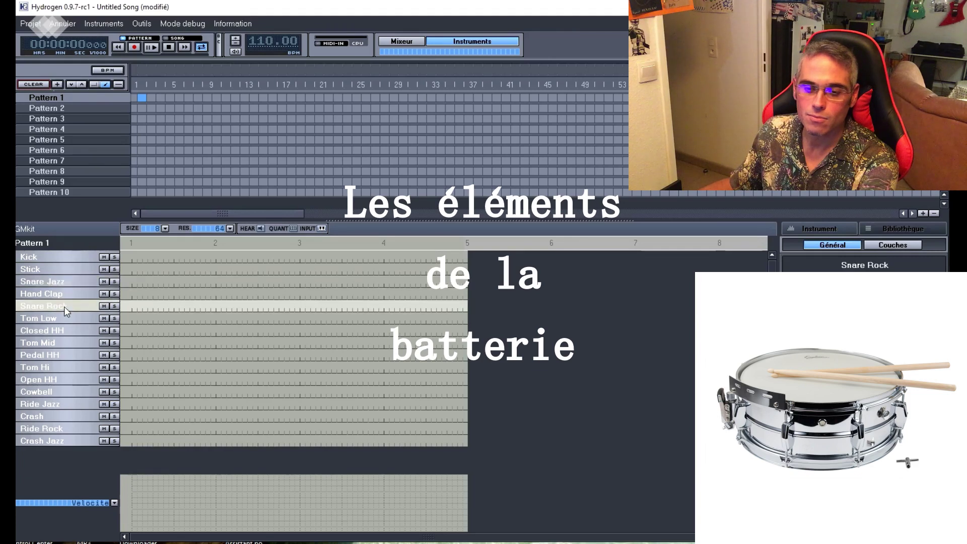
{"action": "left_click", "coordinate": [63, 281]}
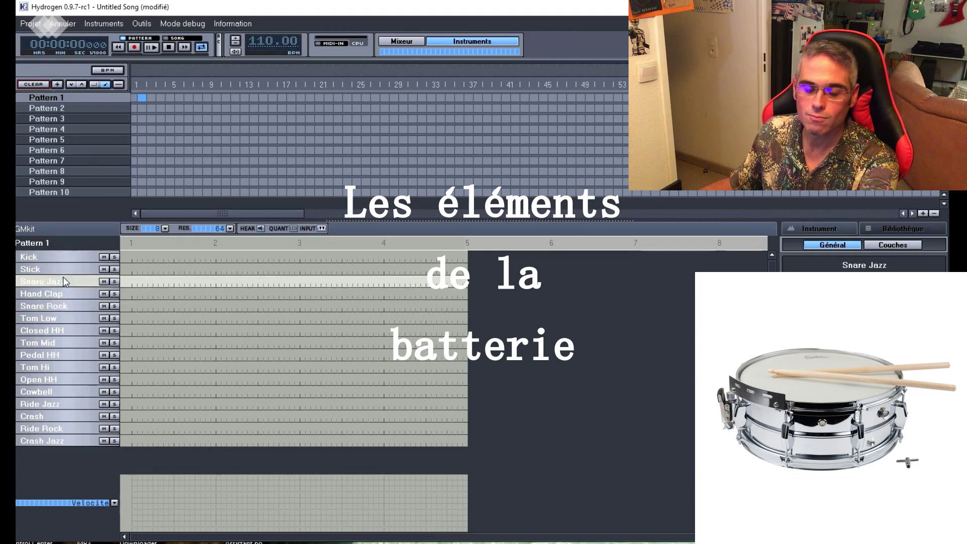
{"action": "left_click", "coordinate": [64, 307]}
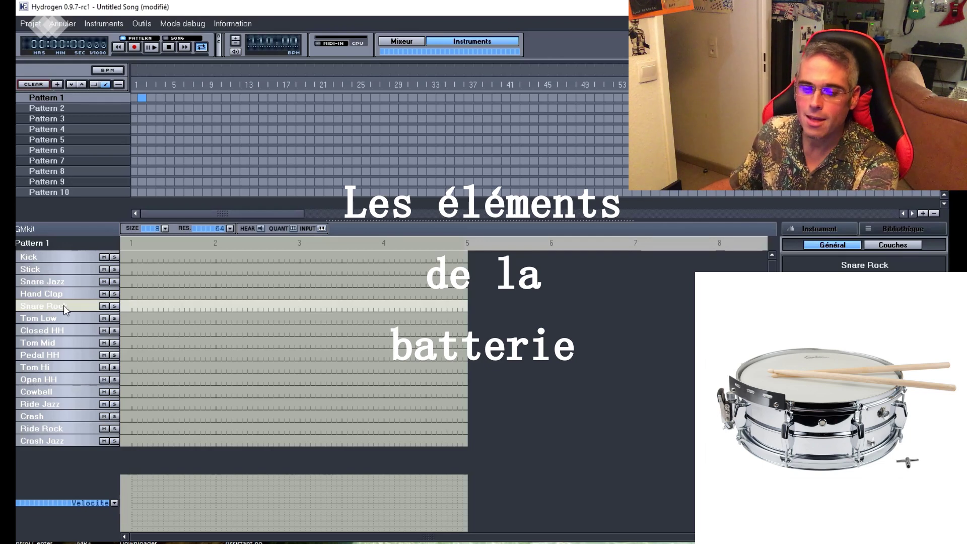
{"action": "left_click", "coordinate": [59, 280]}
{"action": "left_click", "coordinate": [63, 307]}
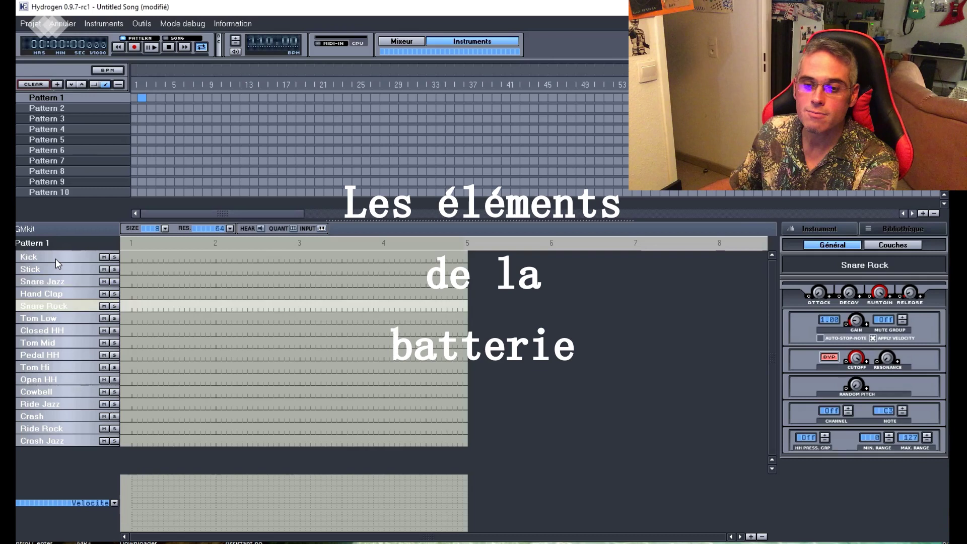
{"action": "left_click", "coordinate": [55, 259]}
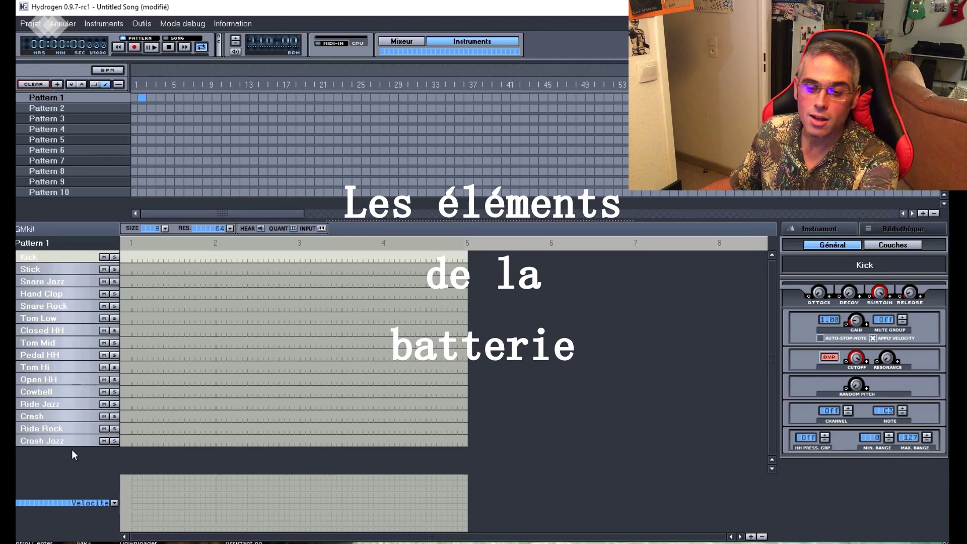
Audition the Crash and Crash Jazz cymbals in alternation to compare their sounds
{"action": "left_click", "coordinate": [53, 415]}
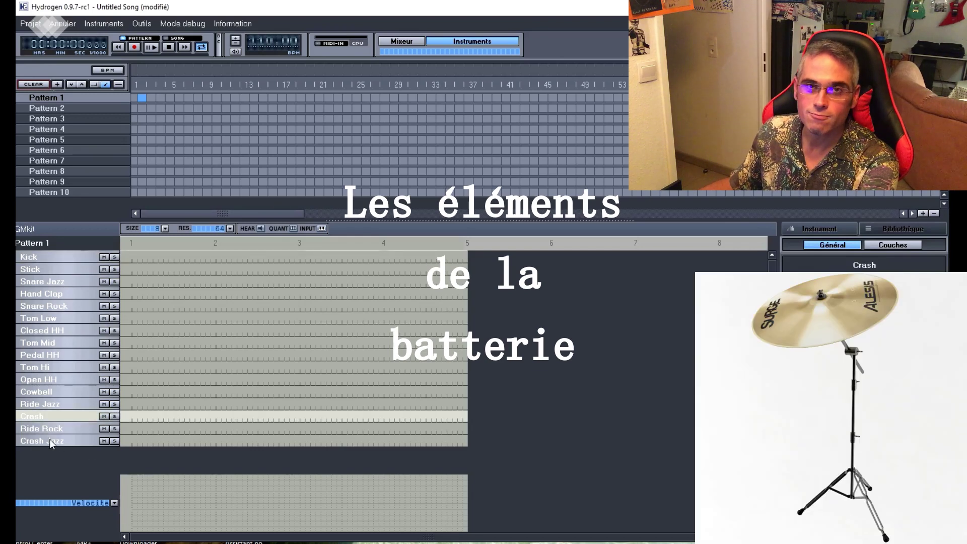
{"action": "left_click", "coordinate": [50, 439]}
{"action": "left_click", "coordinate": [56, 418]}
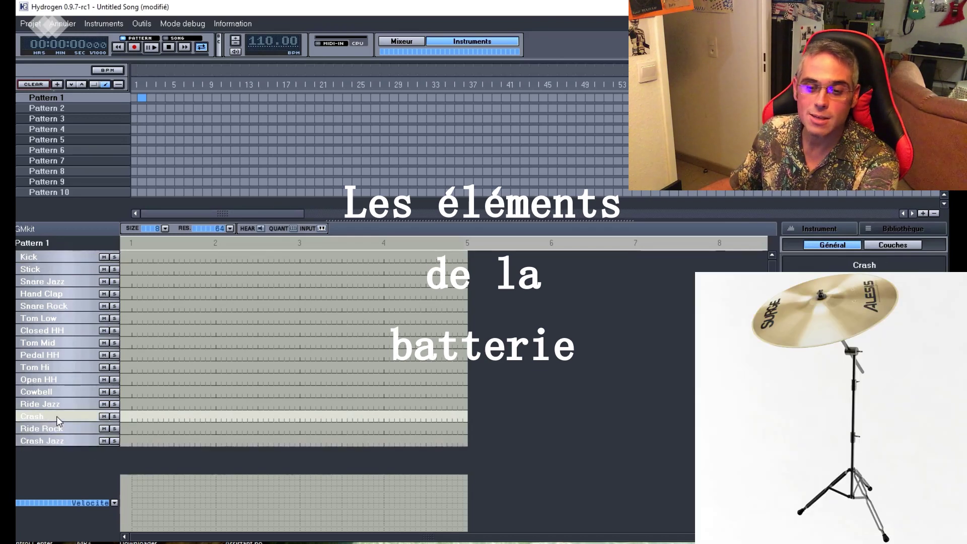
{"action": "left_click", "coordinate": [55, 440]}
{"action": "left_click", "coordinate": [56, 417]}
{"action": "left_click", "coordinate": [56, 439]}
{"action": "left_click", "coordinate": [58, 419]}
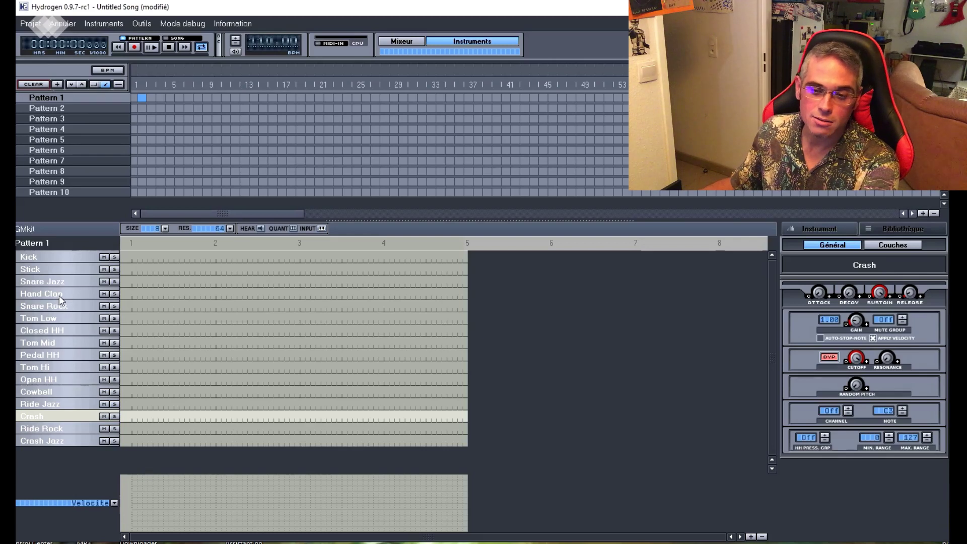
Audition the Closed HH and Pedal HH sounds in alternation to compare the two hi-hats
{"action": "left_click", "coordinate": [68, 330]}
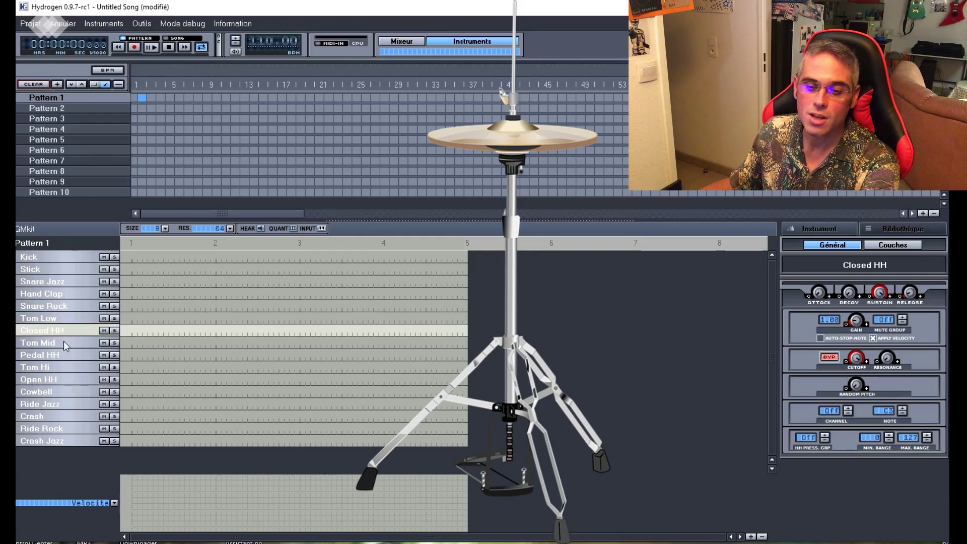
{"action": "left_click", "coordinate": [63, 355]}
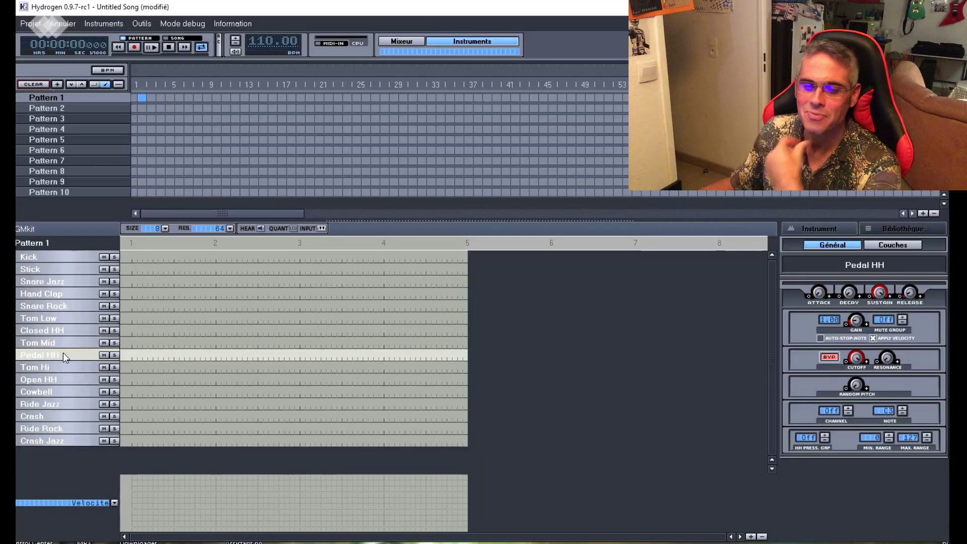
{"action": "left_click", "coordinate": [65, 332]}
{"action": "left_click", "coordinate": [66, 356]}
{"action": "left_click", "coordinate": [74, 333]}
{"action": "left_click", "coordinate": [74, 355]}
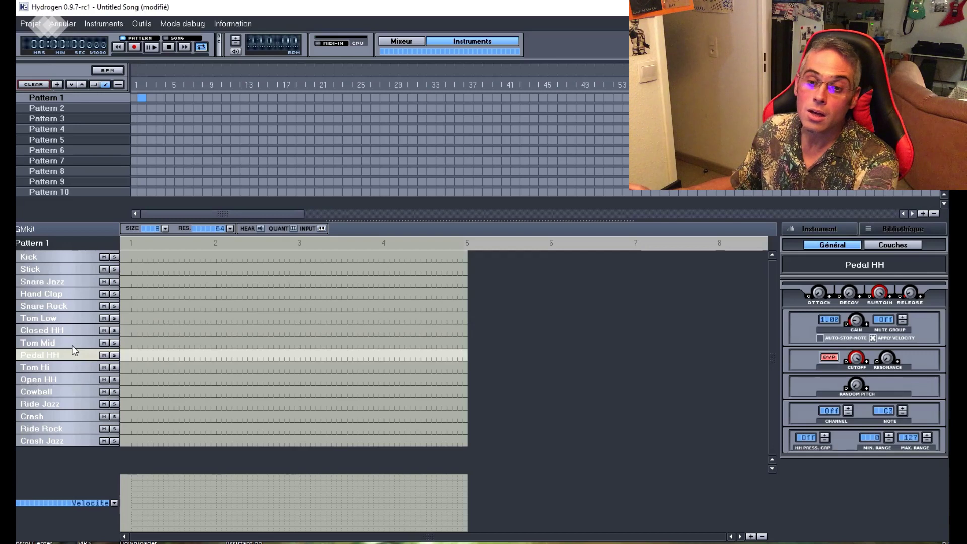
Audition the Kick, both snares, both crash cymbals, and the Closed HH and Pedal HH once more
{"action": "left_click", "coordinate": [70, 256]}
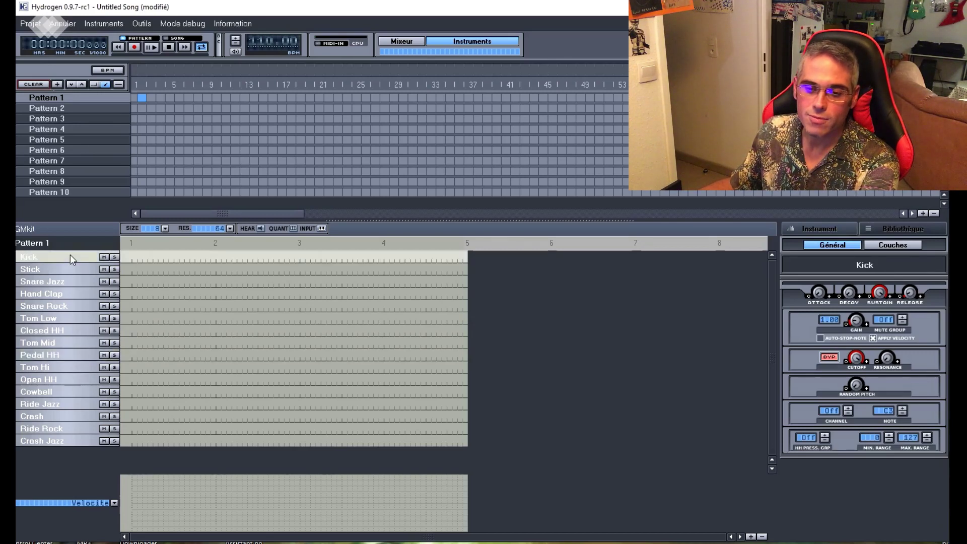
{"action": "left_click", "coordinate": [59, 283]}
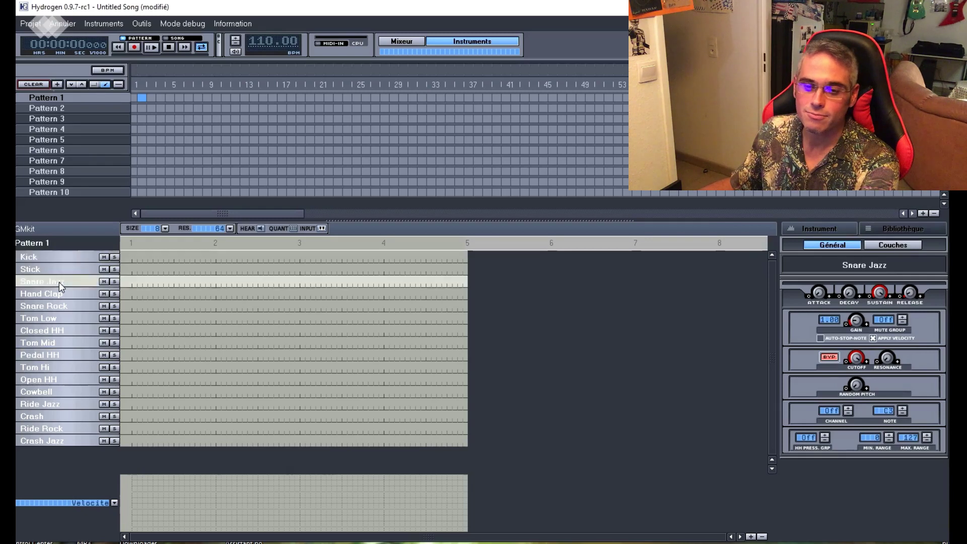
{"action": "left_click", "coordinate": [62, 305]}
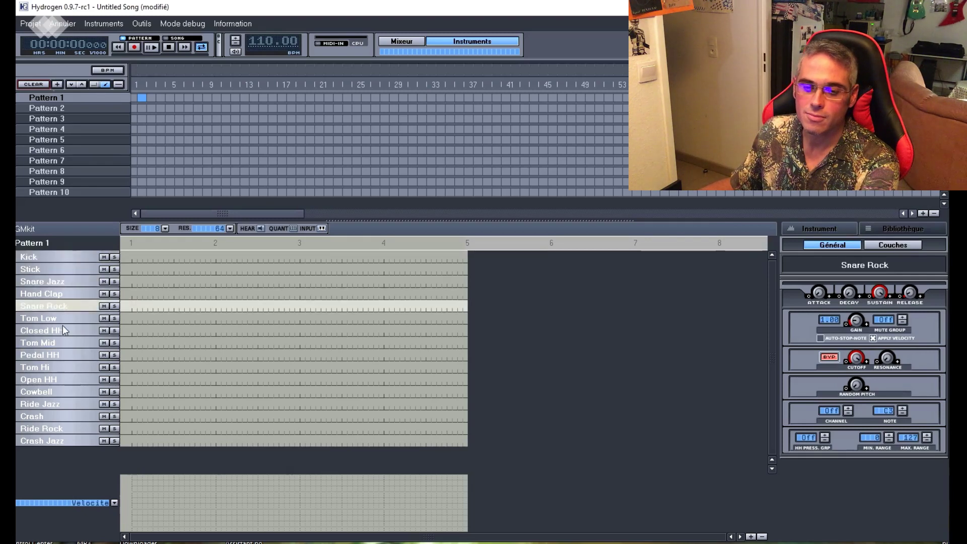
{"action": "left_click", "coordinate": [68, 413]}
{"action": "left_click", "coordinate": [60, 441]}
{"action": "left_click", "coordinate": [63, 416]}
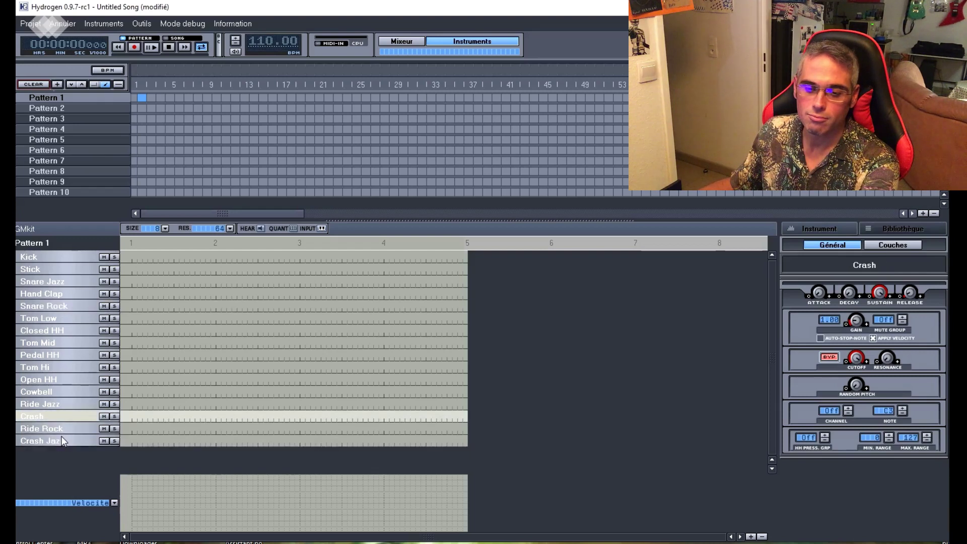
{"action": "left_click", "coordinate": [62, 440]}
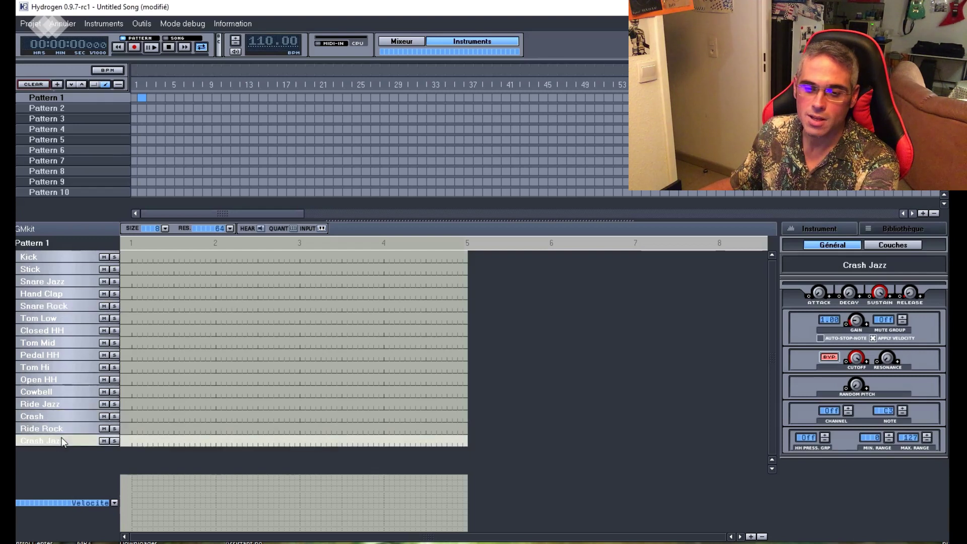
{"action": "left_click", "coordinate": [71, 329]}
{"action": "left_click", "coordinate": [68, 356]}
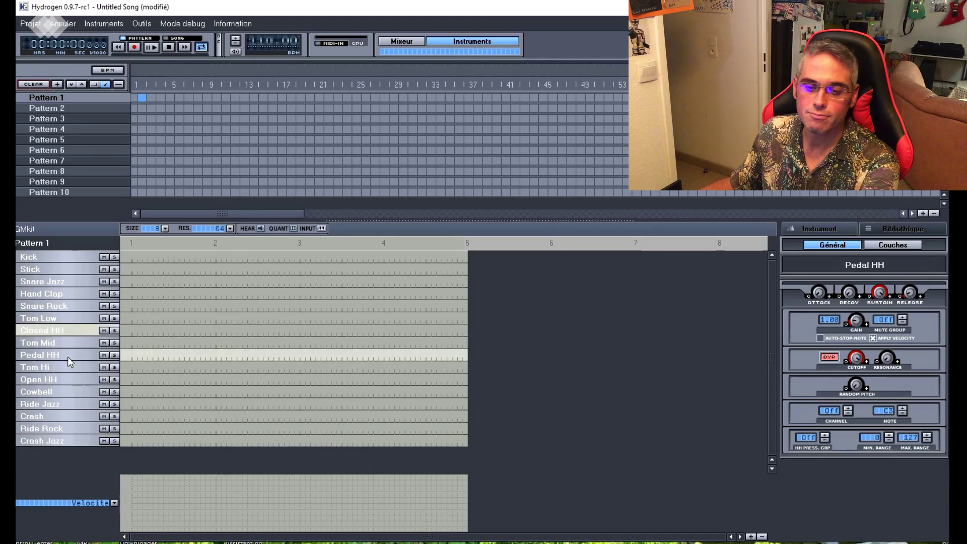
{"action": "left_click", "coordinate": [69, 331]}
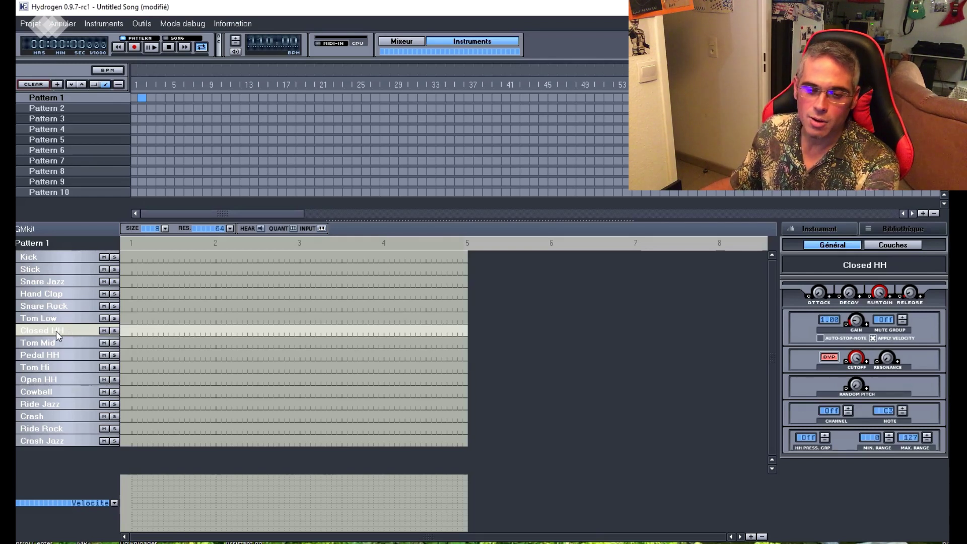
Move the Snare Rock instrument directly below Kick in the instrument list
{"action": "left_click", "coordinate": [50, 308]}
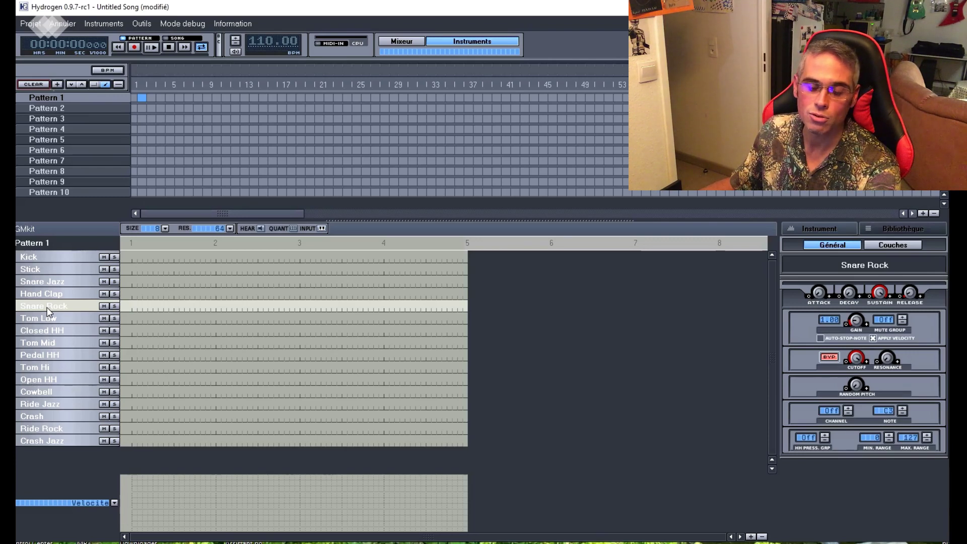
{"action": "left_click_drag", "start_coordinate": [47, 311], "coordinate": [47, 272]}
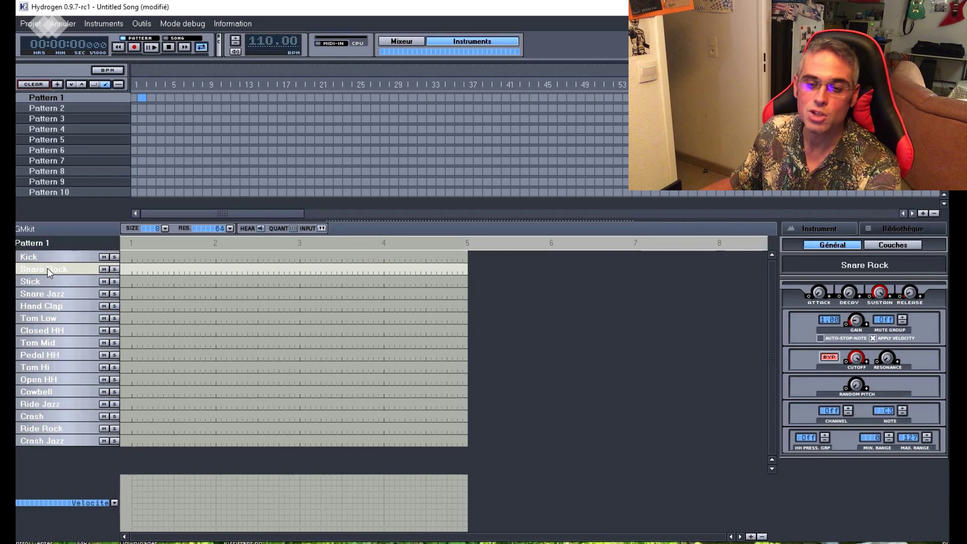
{"action": "mouse_move", "coordinate": [47, 268]}
{"action": "left_mouse_down"}
{"action": "mouse_move", "coordinate": [49, 372]}
{"action": "mouse_move", "coordinate": [51, 273]}
{"action": "left_mouse_up"}
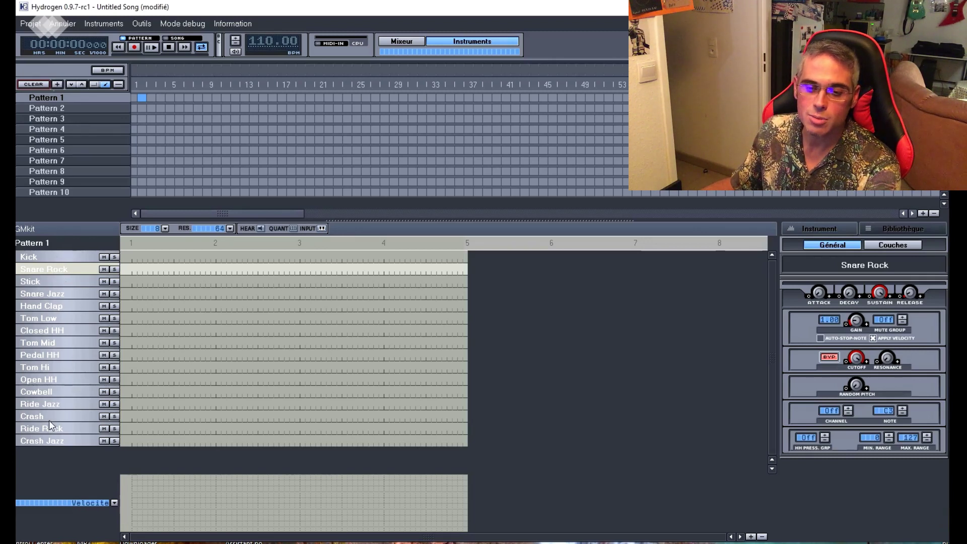
Reorder the instrument list so that Closed HH, Crash, Snare Jazz and Stick follow Snare Rock
{"action": "left_click_drag", "start_coordinate": [50, 420], "coordinate": [55, 389]}
{"action": "left_click_drag", "start_coordinate": [54, 286], "coordinate": [59, 296]}
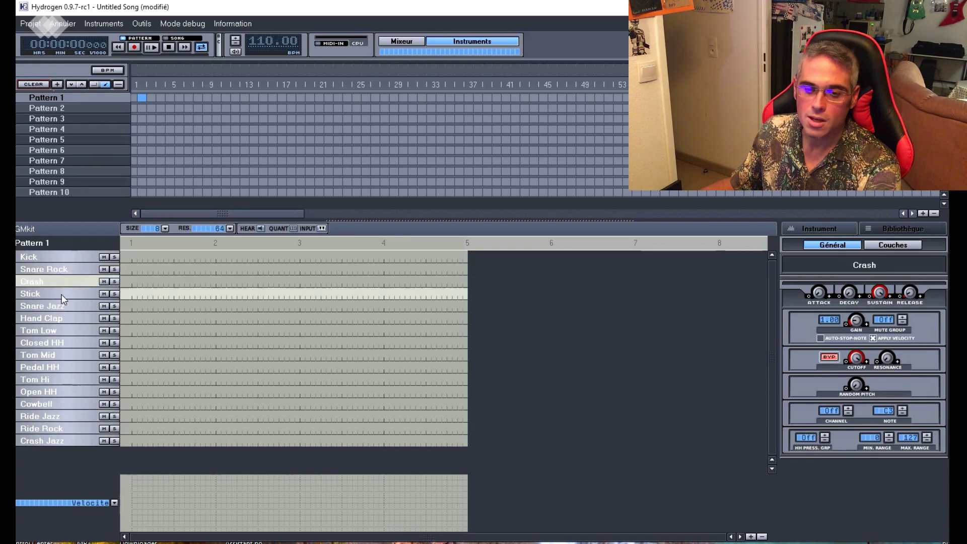
{"action": "left_click_drag", "start_coordinate": [60, 342], "coordinate": [56, 316]}
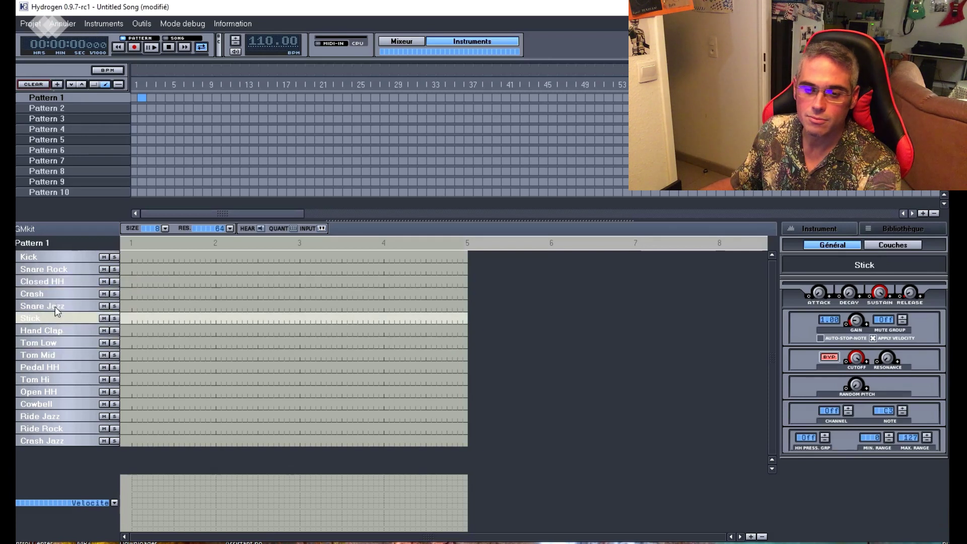
Audition the Kick, Snare Rock, Closed HH and Crash instruments in list order
{"action": "left_click", "coordinate": [45, 258]}
{"action": "left_click", "coordinate": [45, 270]}
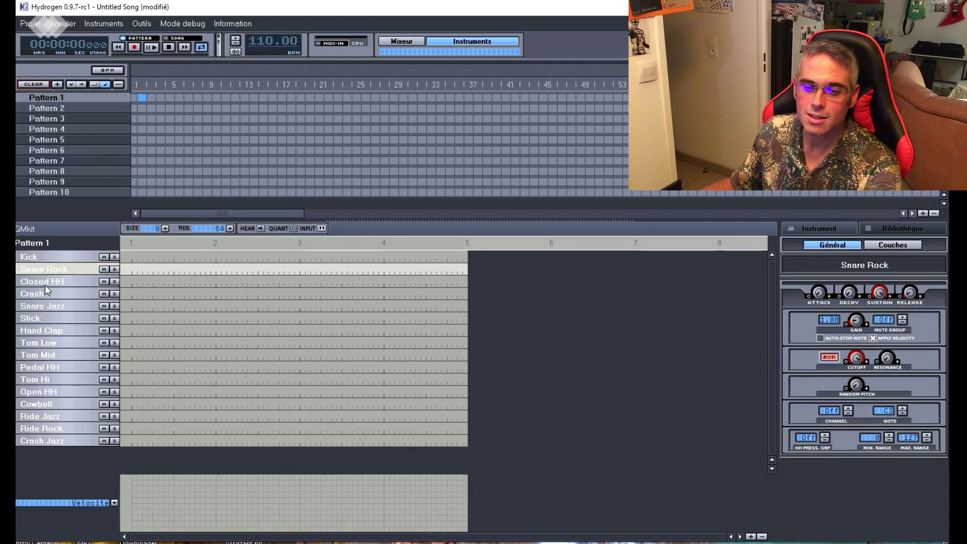
{"action": "left_click", "coordinate": [44, 285]}
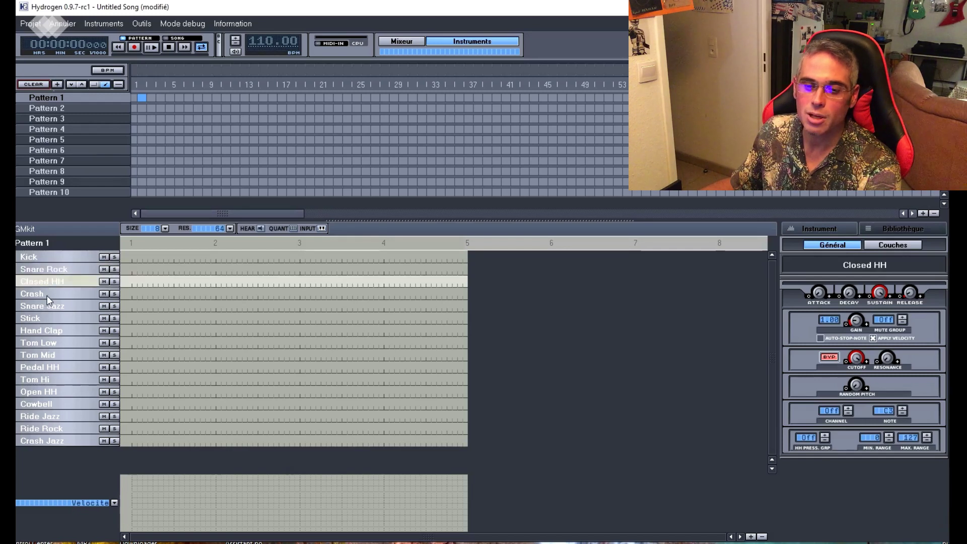
{"action": "left_click", "coordinate": [49, 297]}
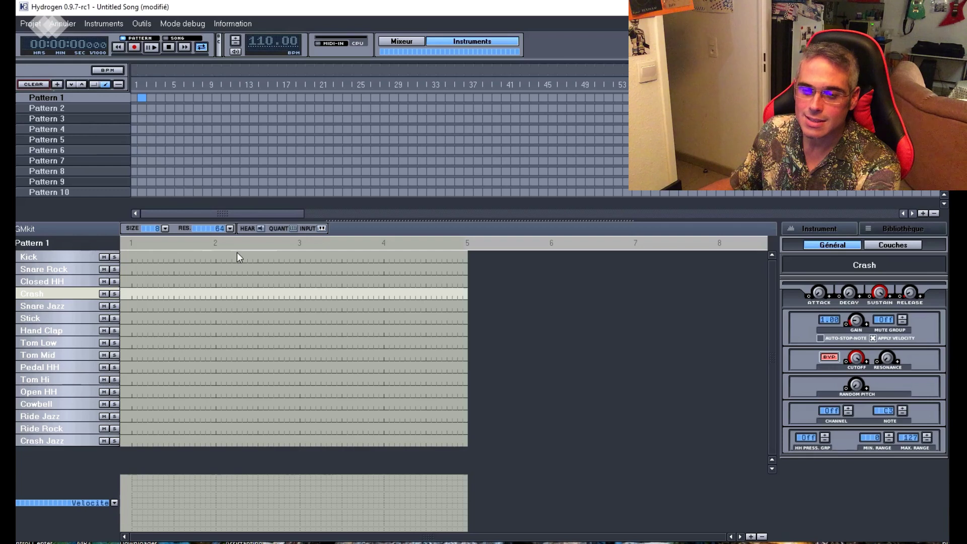
Set the size of Pattern 1 to 16, trying size 32 briefly before returning to 16
{"action": "left_click", "coordinate": [165, 228]}
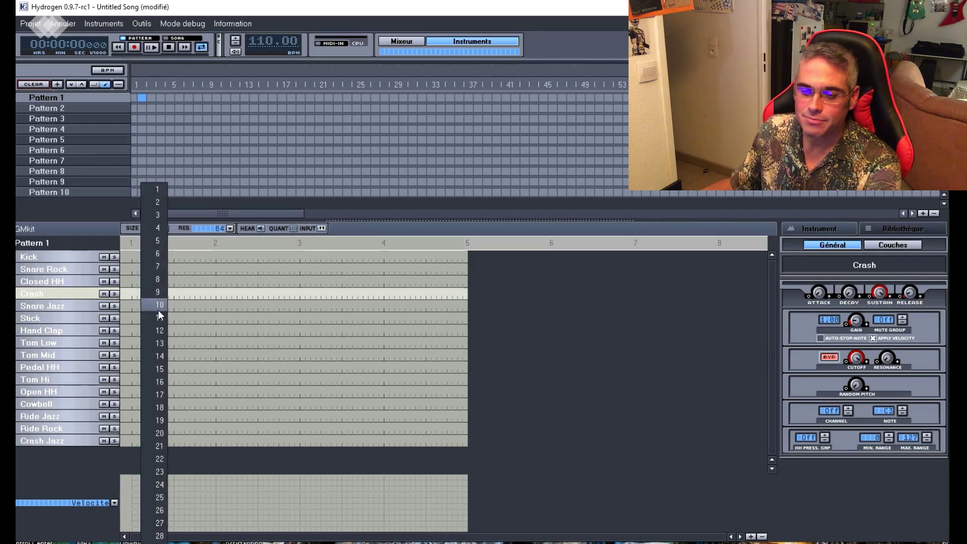
{"action": "left_click", "coordinate": [164, 384]}
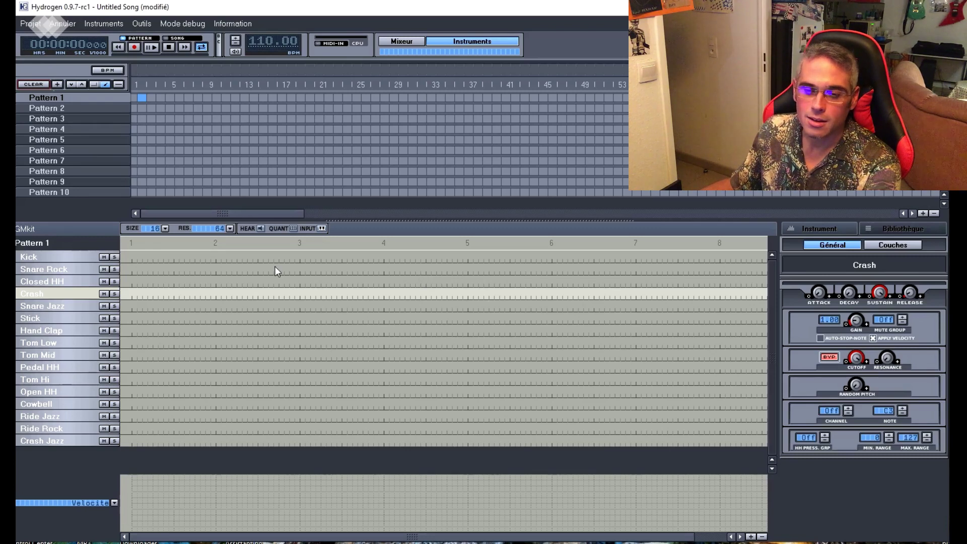
{"action": "left_click", "coordinate": [165, 229]}
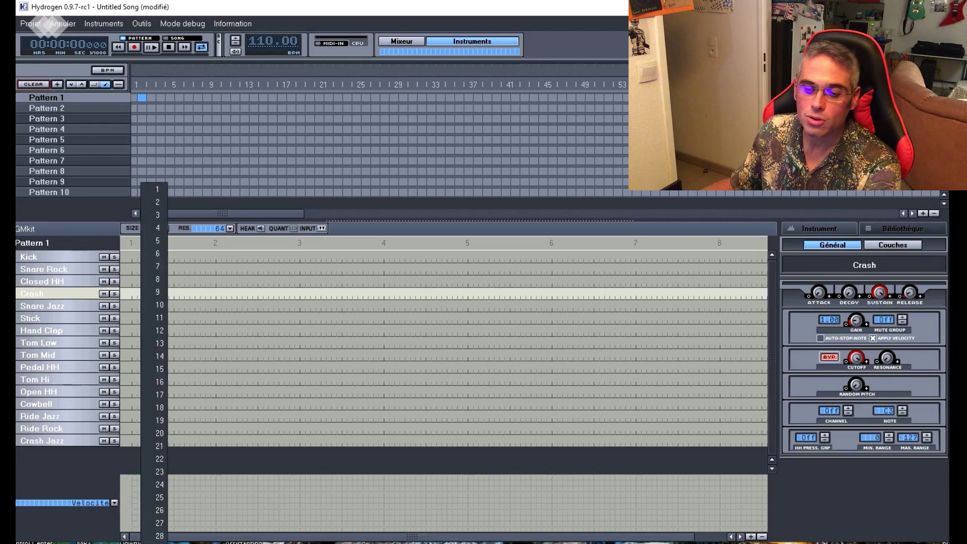
{"action": "left_click", "coordinate": [250, 360]}
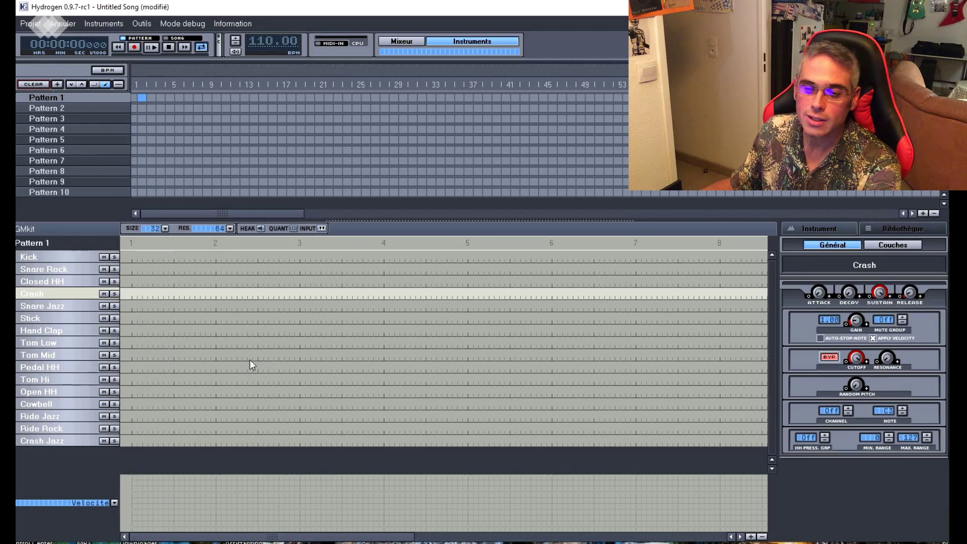
{"action": "left_click", "coordinate": [166, 229]}
{"action": "left_click", "coordinate": [159, 382]}
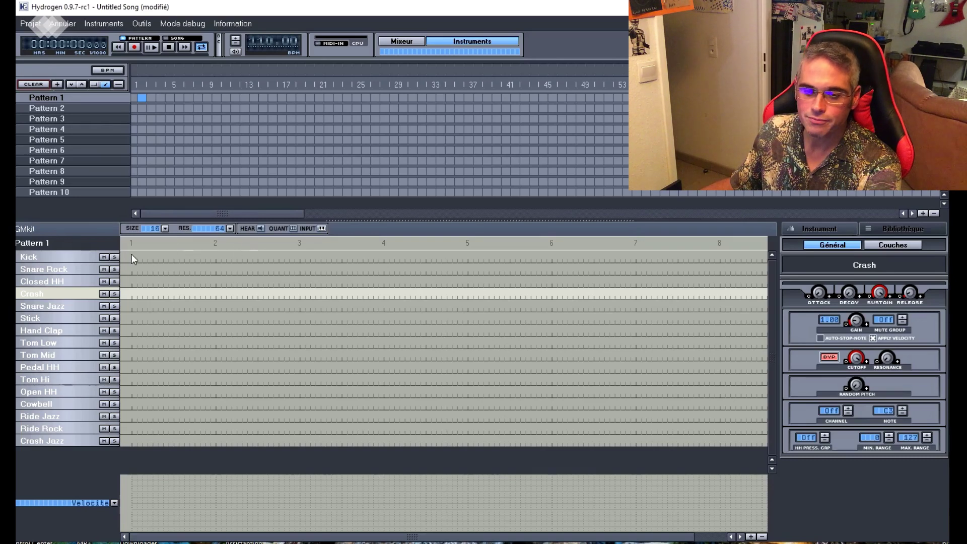
Set the pattern grid resolution to 32, comparing it with 64, and select the Kick instrument
{"action": "left_click", "coordinate": [230, 228]}
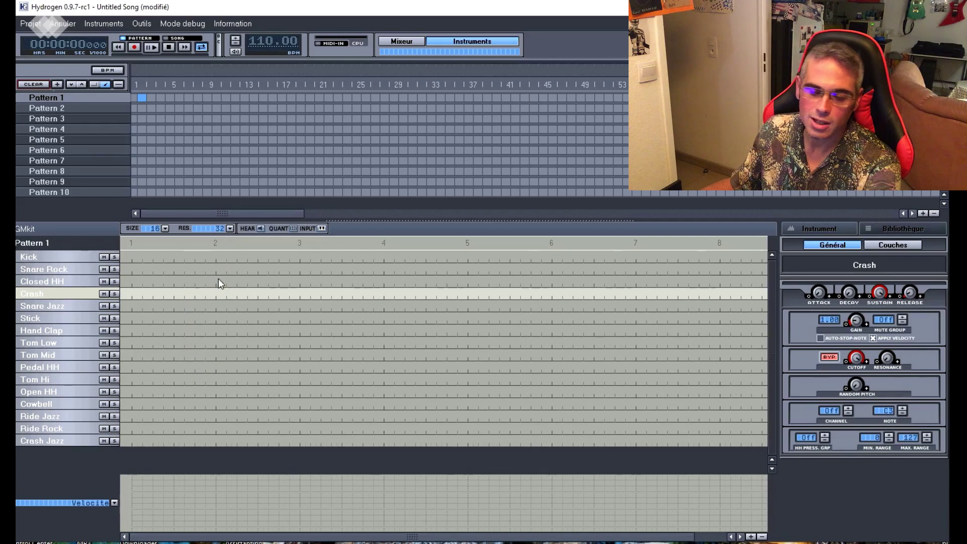
{"action": "left_click", "coordinate": [229, 229]}
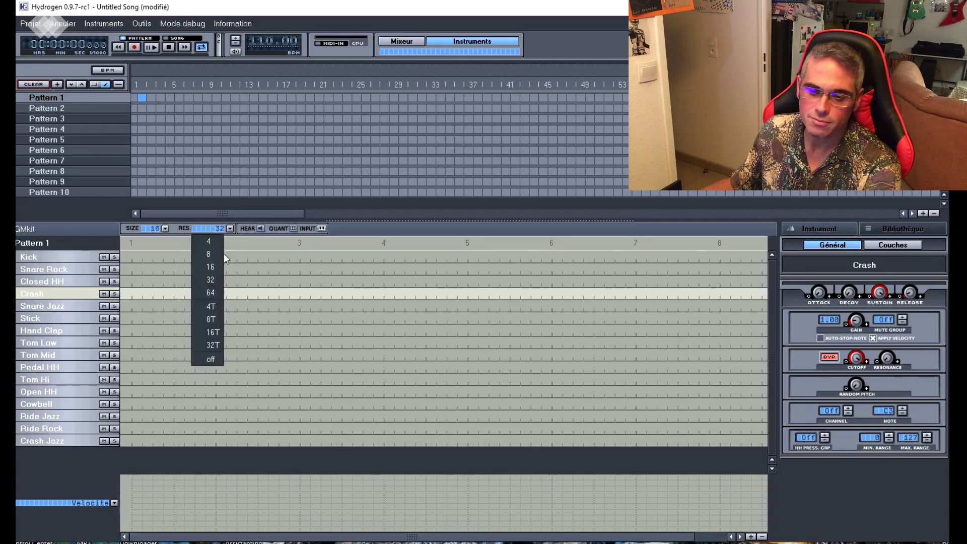
{"action": "left_click", "coordinate": [212, 293]}
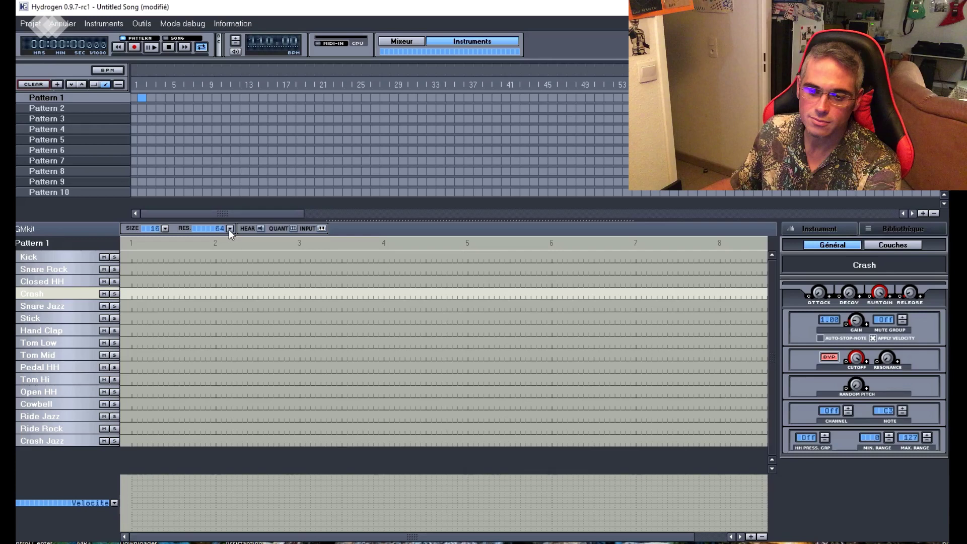
{"action": "left_click", "coordinate": [230, 228]}
{"action": "left_click", "coordinate": [211, 280]}
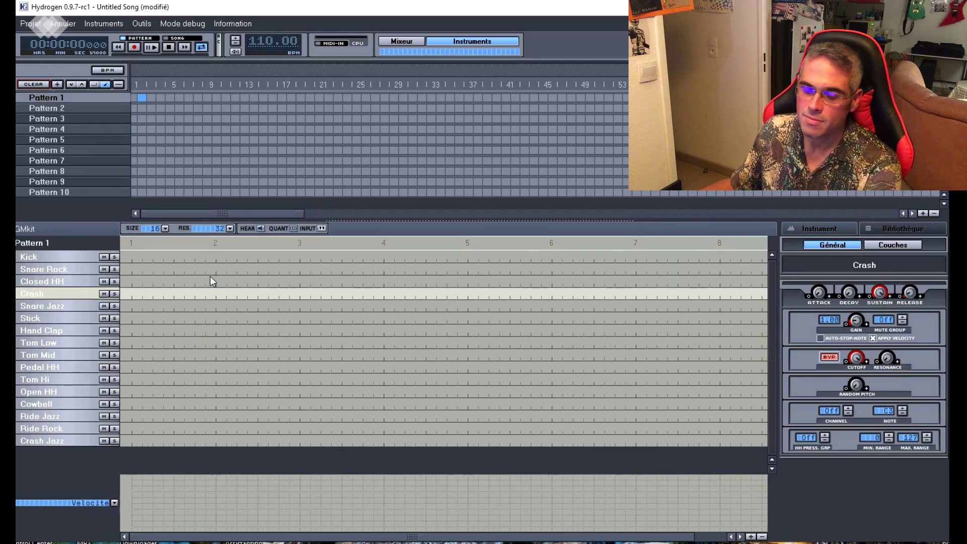
{"action": "left_click", "coordinate": [67, 256]}
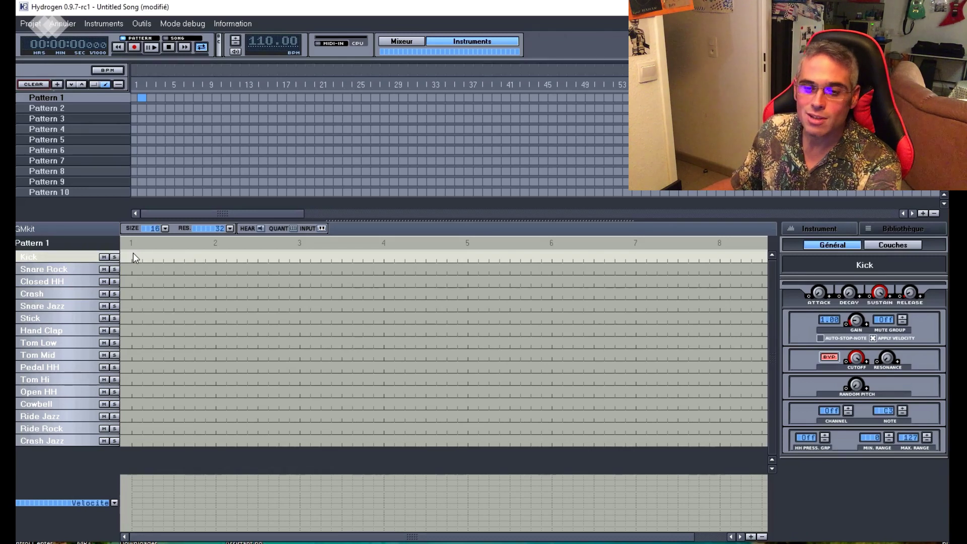
Open the song "batterie classic rock pour jouer.h2song" from E:\Musique\Boite a rythme\Hydrogen
{"action": "left_click", "coordinate": [36, 25]}
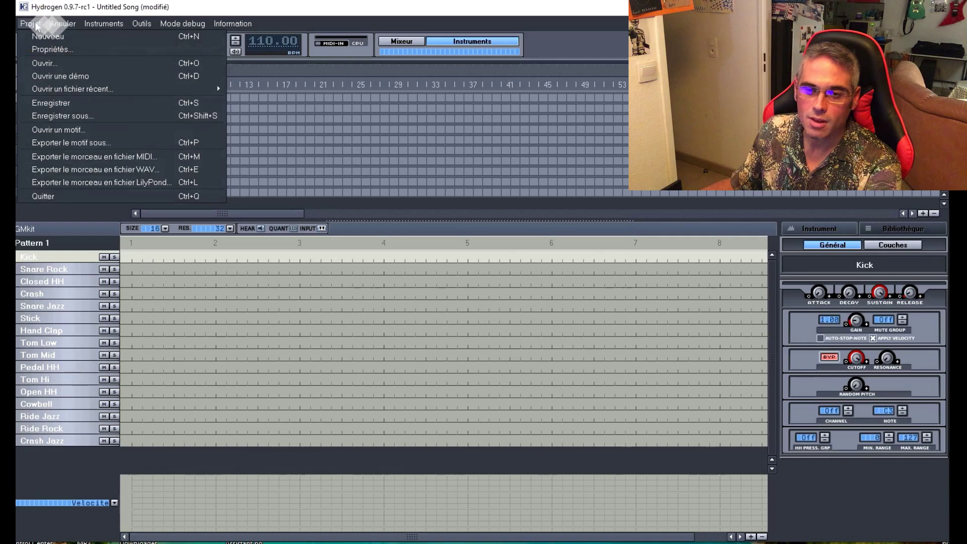
{"action": "left_click", "coordinate": [41, 61]}
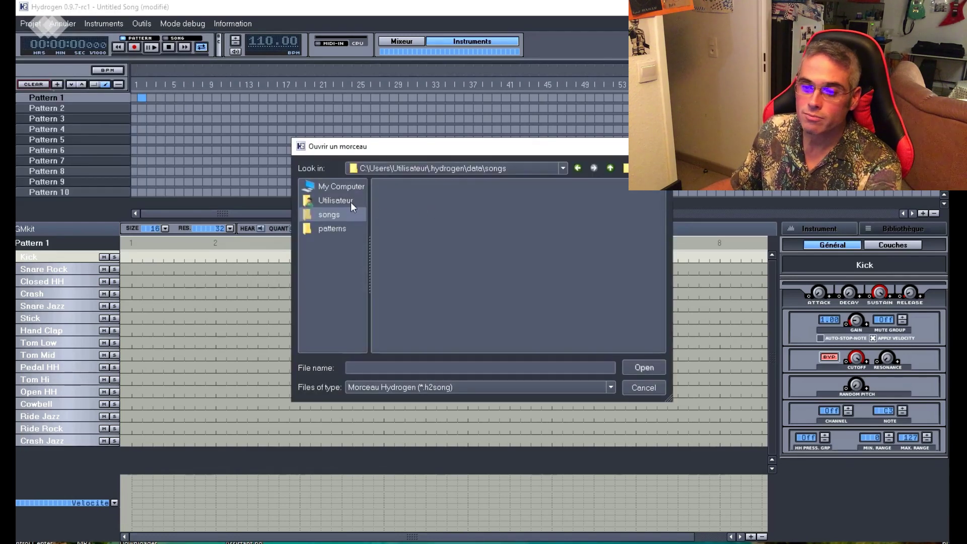
{"action": "left_click", "coordinate": [352, 188]}
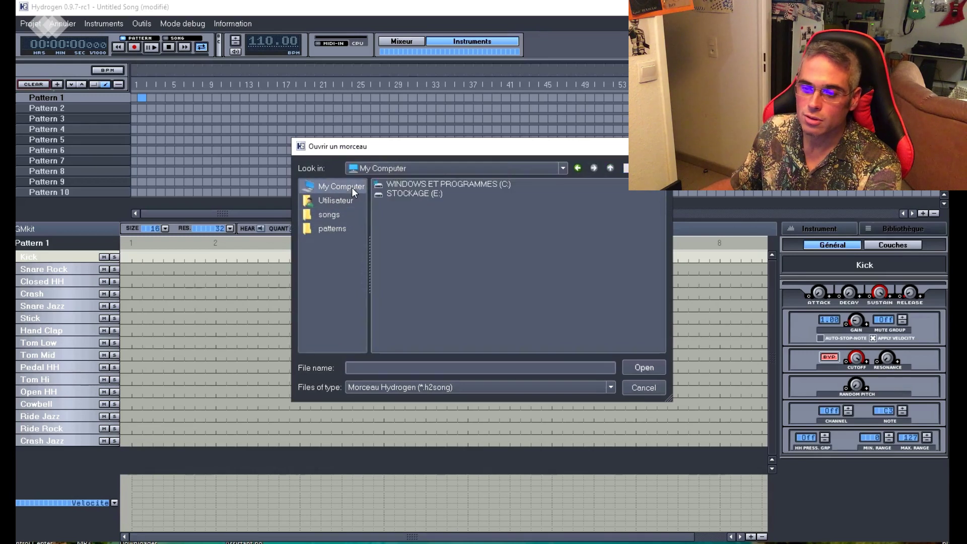
{"action": "double_click", "coordinate": [409, 192]}
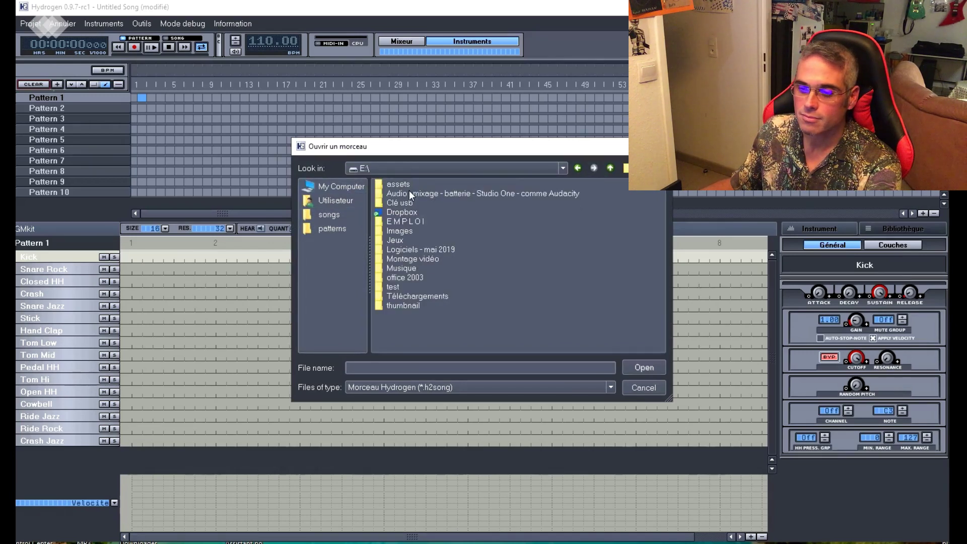
{"action": "double_click", "coordinate": [412, 268]}
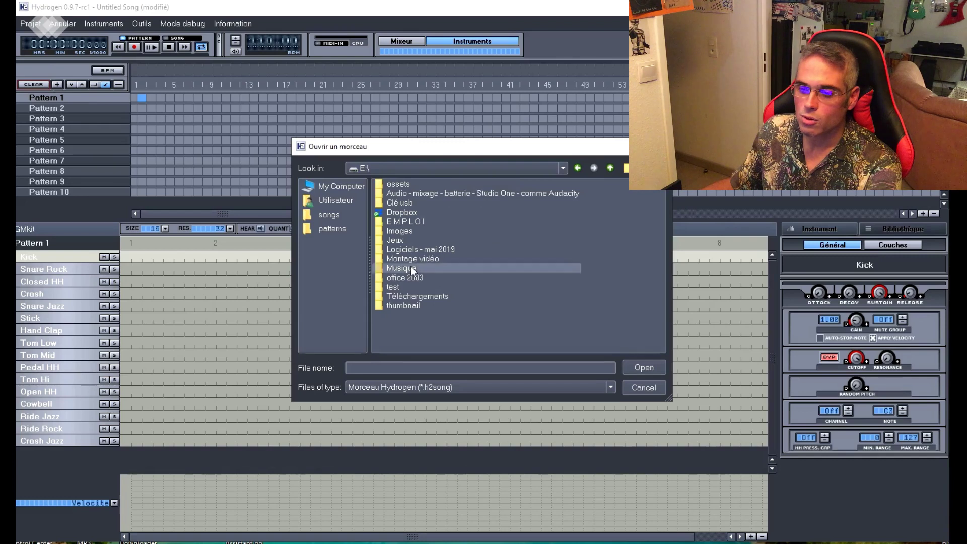
{"action": "double_click", "coordinate": [420, 183]}
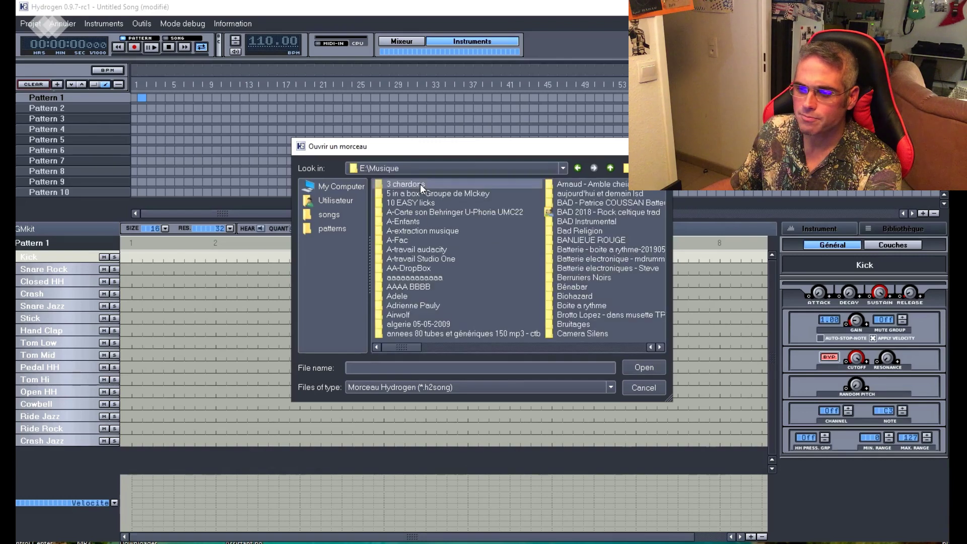
{"action": "double_click", "coordinate": [492, 200]}
{"action": "left_click", "coordinate": [493, 202]}
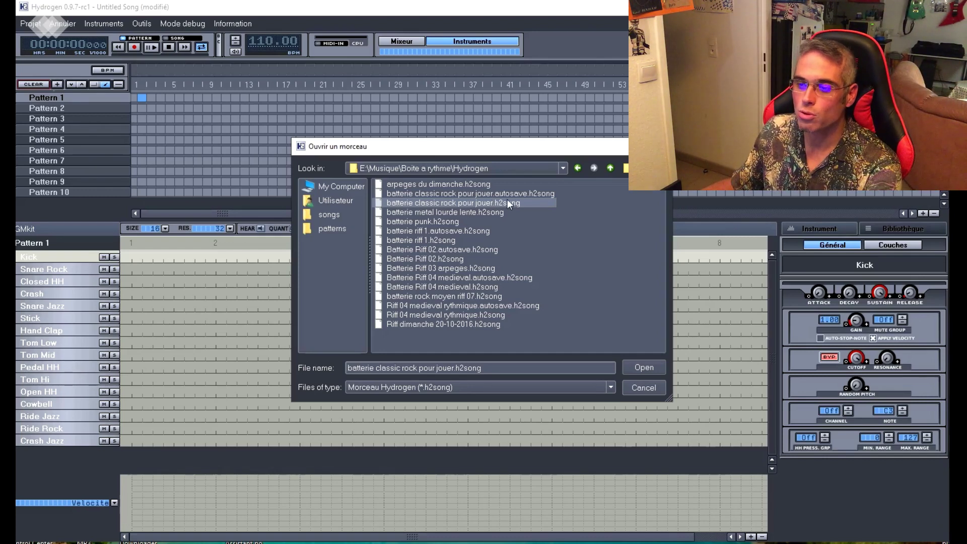
{"action": "left_click", "coordinate": [639, 365]}
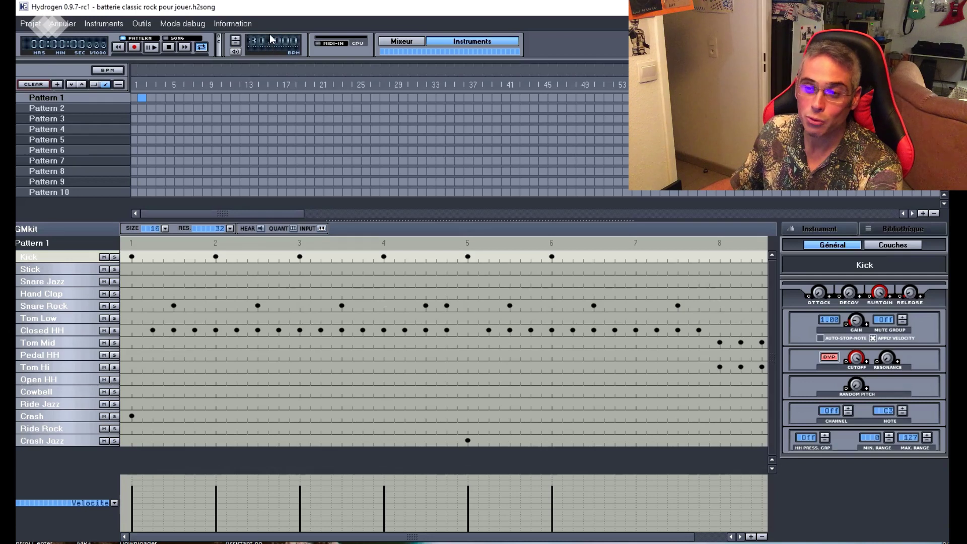
Set the song tempo to 60 BPM
{"action": "left_click", "coordinate": [256, 41]}
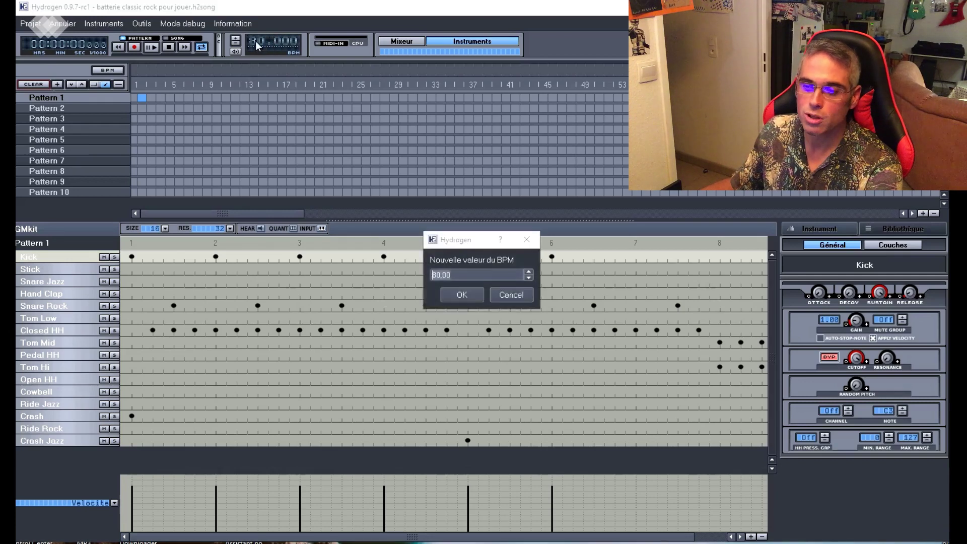
{"action": "key", "text": "BackSpace"}
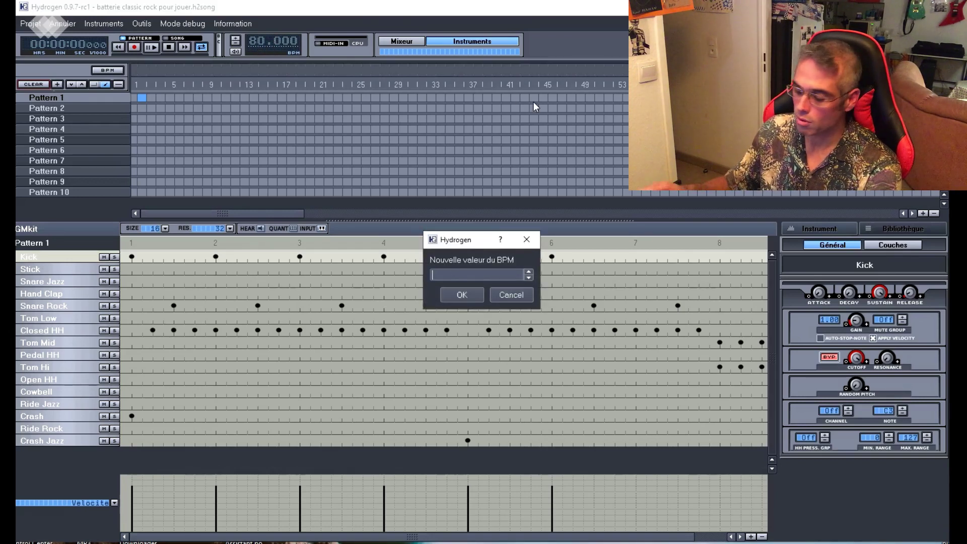
{"action": "type", "text": "60"}
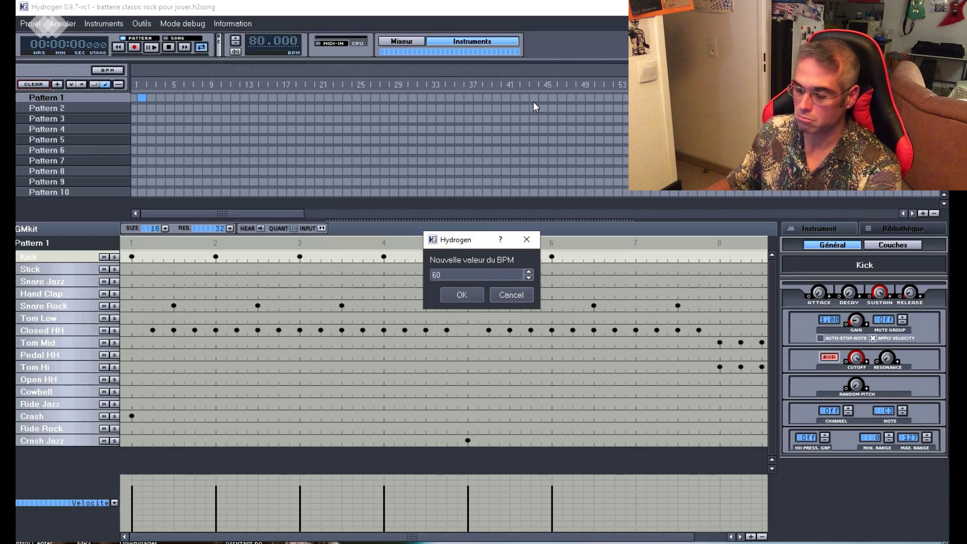
{"action": "key", "text": "Return"}
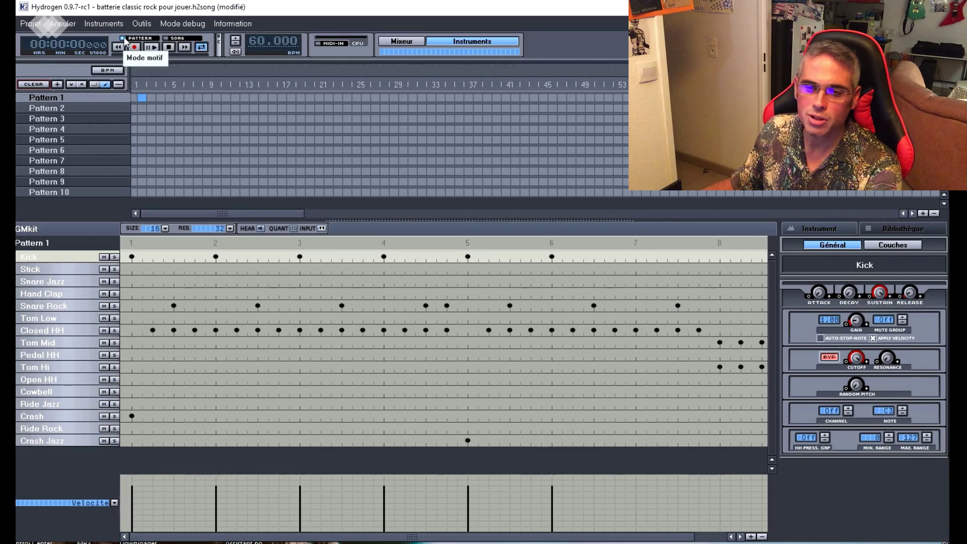
Play the pattern, add a Kick note on beat 7 during playback, and stop it after listening
{"action": "left_click", "coordinate": [152, 47]}
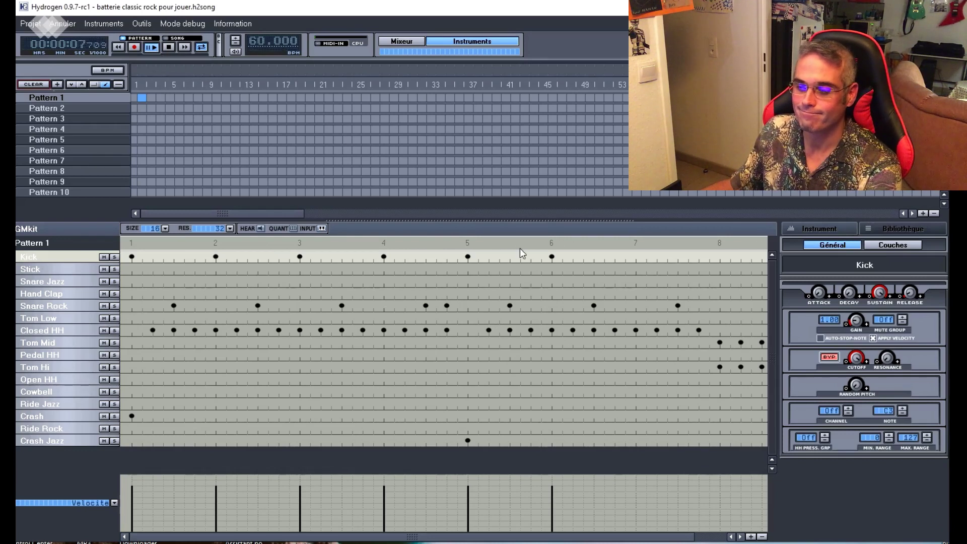
{"action": "scroll", "coordinate": [710, 538], "scroll_direction": "right", "scroll_amount": 1}
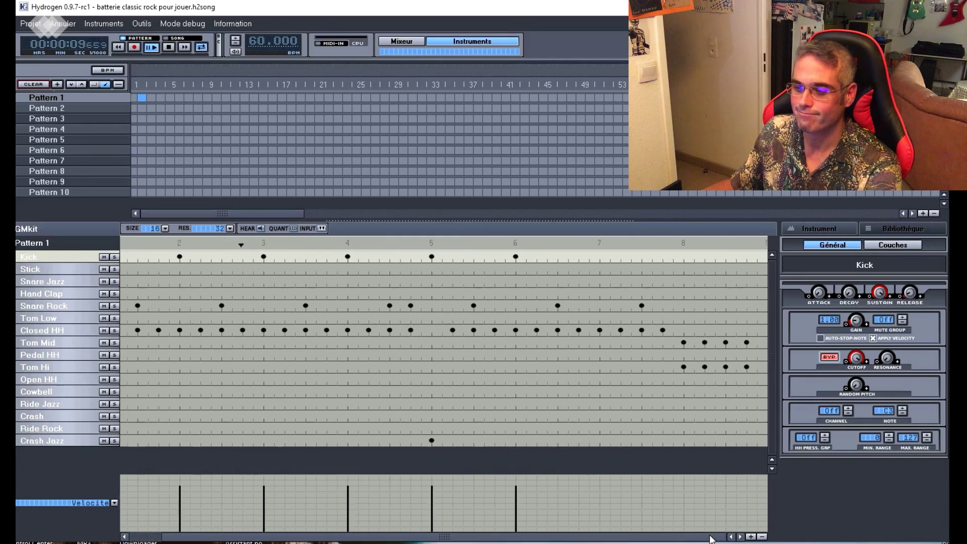
{"action": "left_click", "coordinate": [599, 257]}
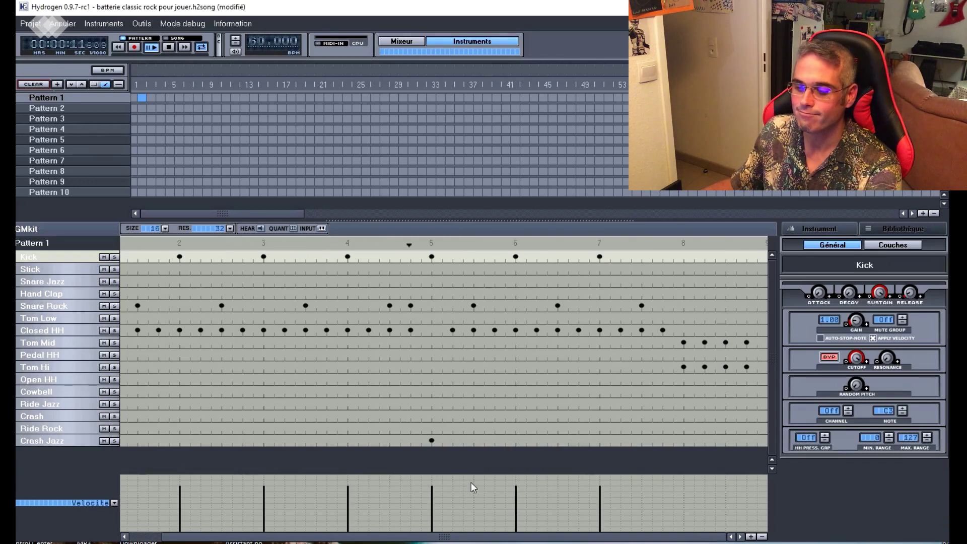
{"action": "scroll", "coordinate": [288, 530], "scroll_direction": "left", "scroll_amount": 1}
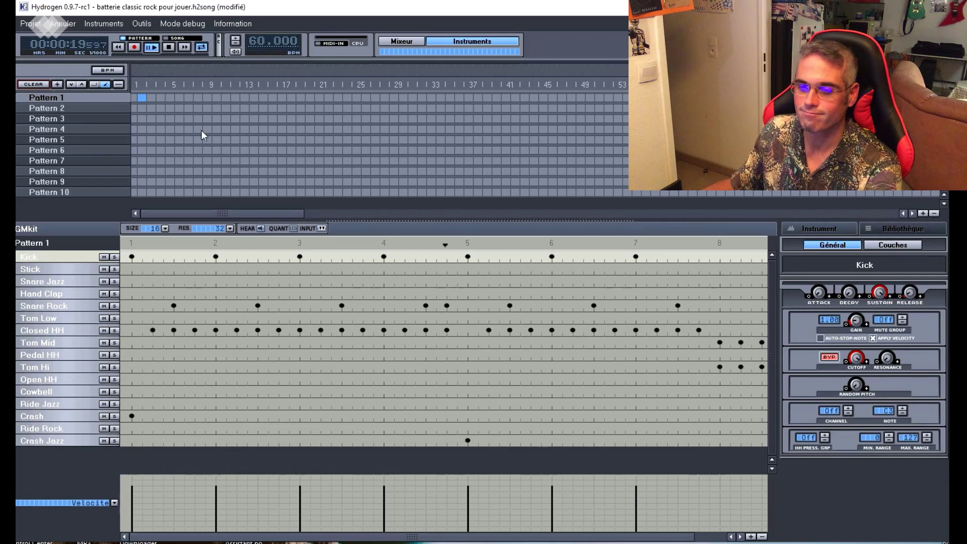
{"action": "left_click", "coordinate": [171, 45]}
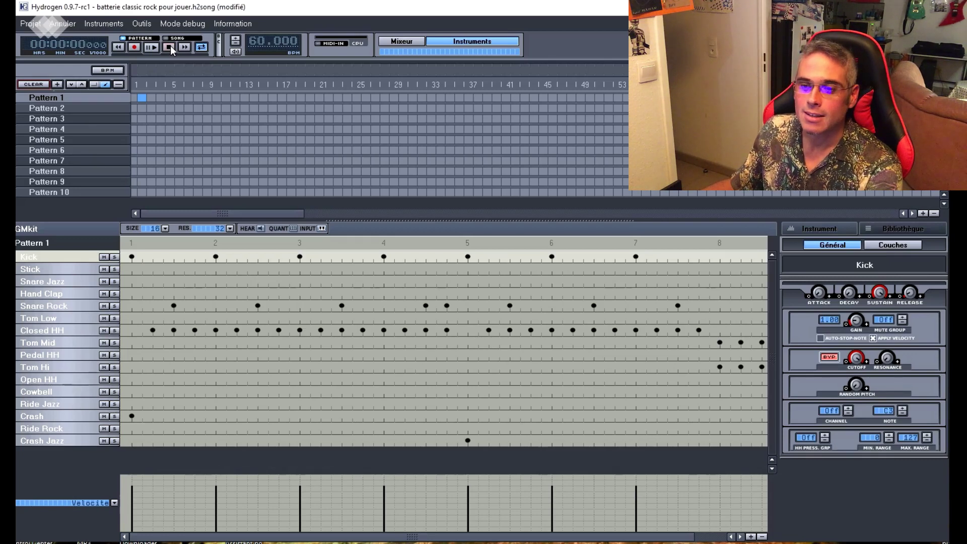
Set the song tempo to 90 BPM and play the pattern at that speed before stopping it
{"action": "left_click", "coordinate": [255, 41]}
{"action": "type", "text": "90"}
{"action": "key", "text": "Return"}
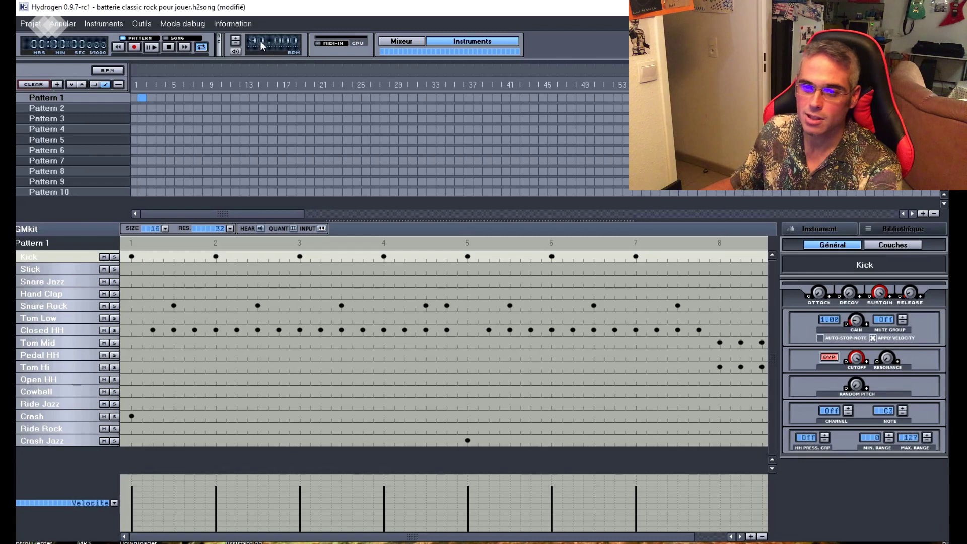
{"action": "left_click", "coordinate": [152, 47]}
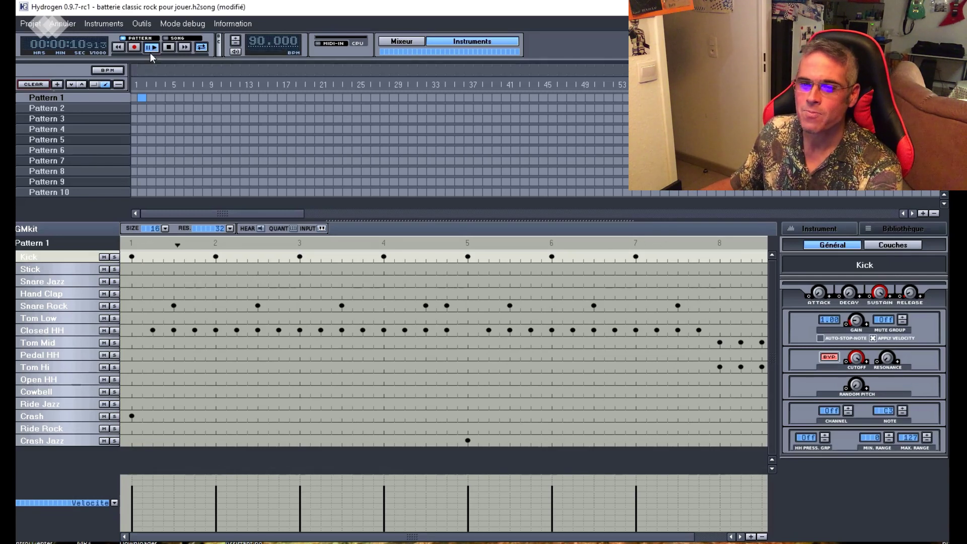
{"action": "left_click", "coordinate": [169, 48]}
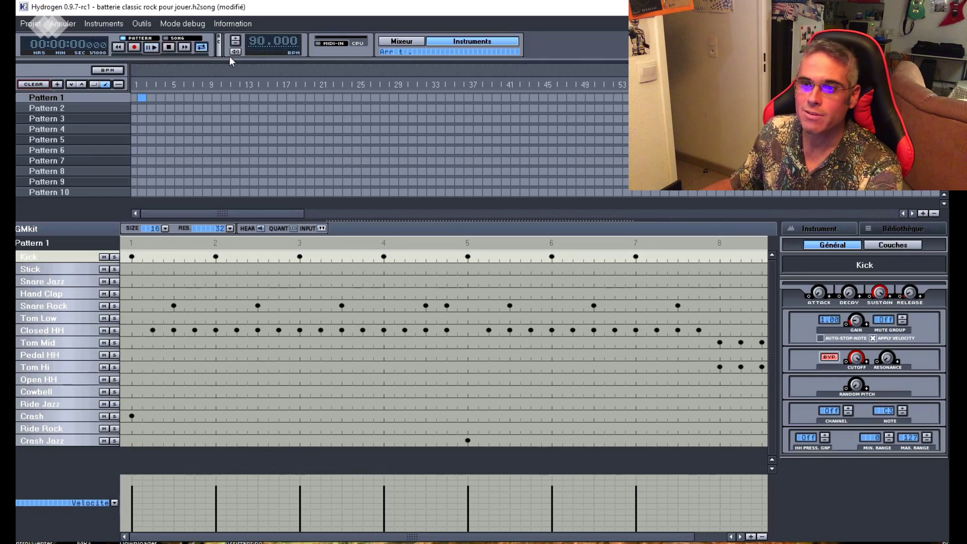
Set the song tempo to 133 BPM and play the pattern at that speed
{"action": "left_click", "coordinate": [254, 43]}
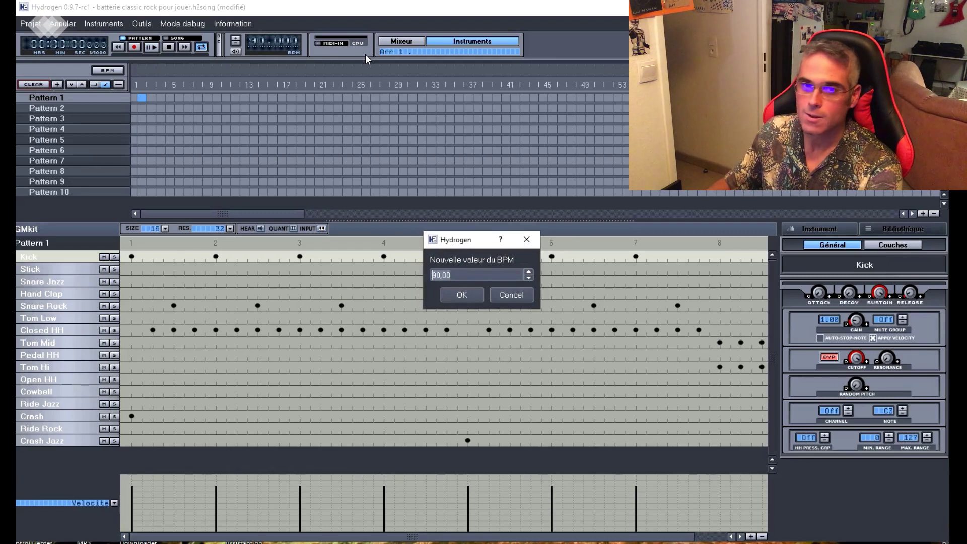
{"action": "type", "text": "133"}
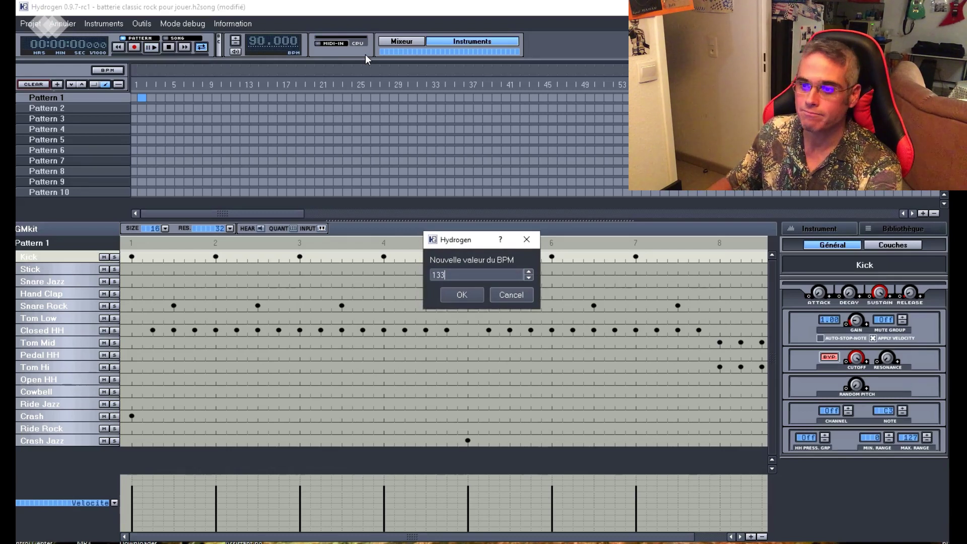
{"action": "key", "text": "Return"}
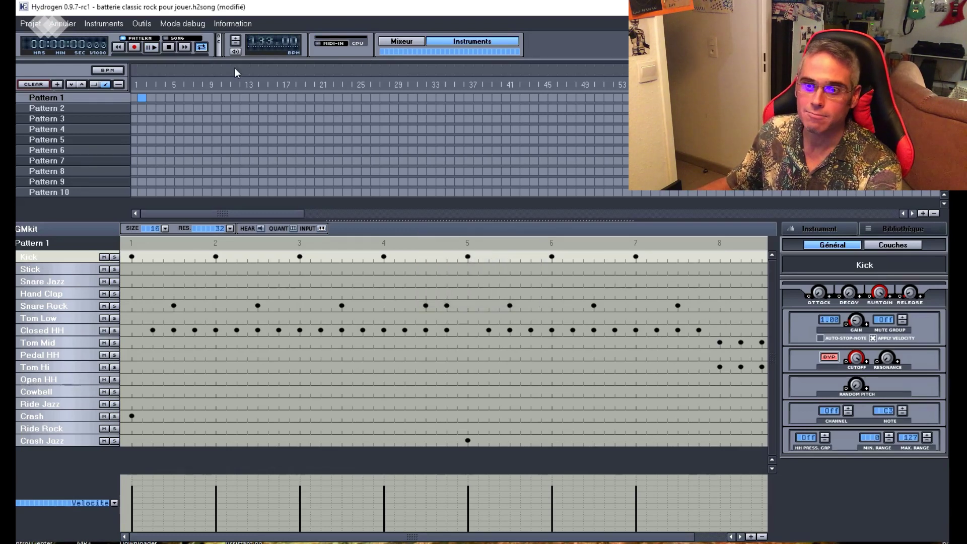
{"action": "left_click", "coordinate": [152, 48]}
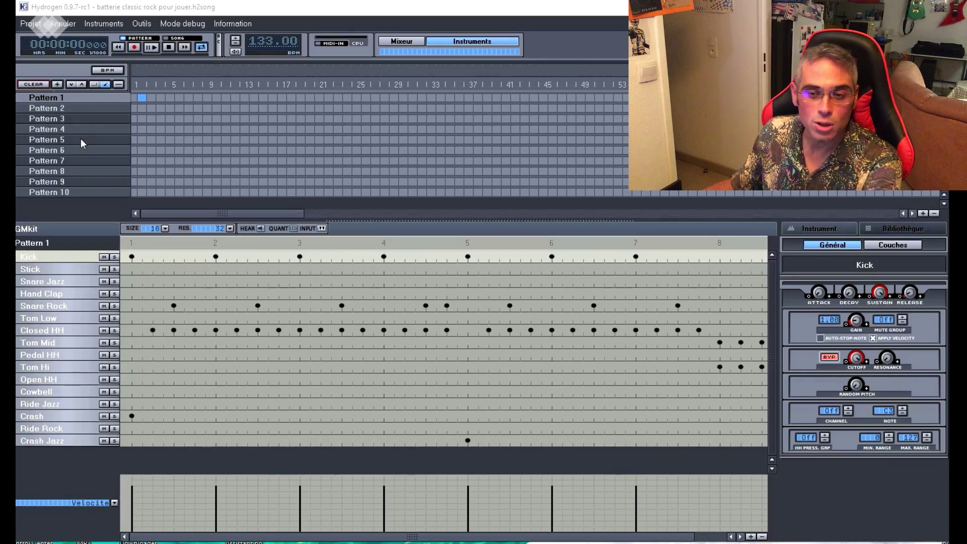
Copy Pattern 2 as a new pattern named "Pattern 88"
{"action": "right_click", "coordinate": [79, 117]}
{"action": "left_click", "coordinate": [73, 108]}
{"action": "right_click", "coordinate": [74, 107]}
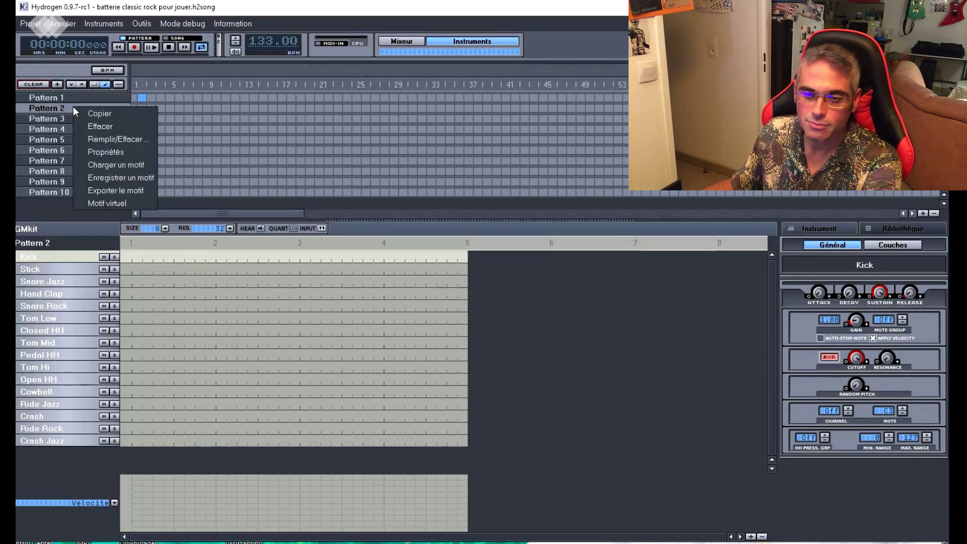
{"action": "left_click", "coordinate": [123, 116]}
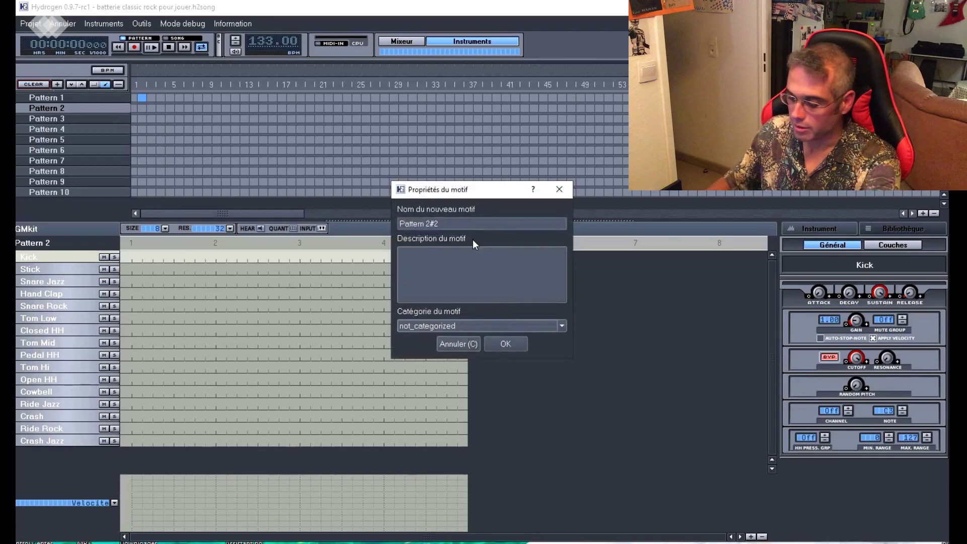
{"action": "key", "text": "BackSpace"}
{"action": "key", "text": "BackSpace"}
{"action": "key", "text": "BackSpace"}
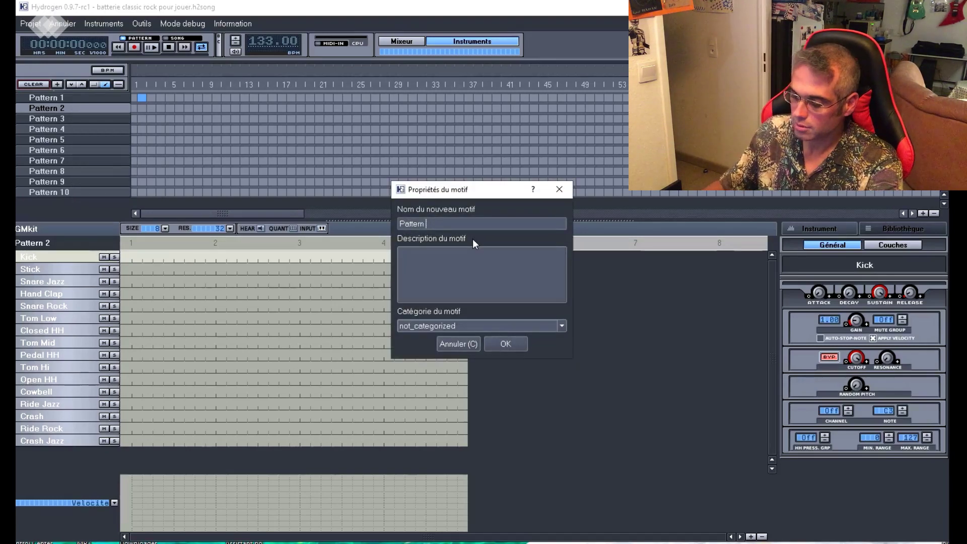
{"action": "type", "text": "88"}
{"action": "key", "text": "Return"}
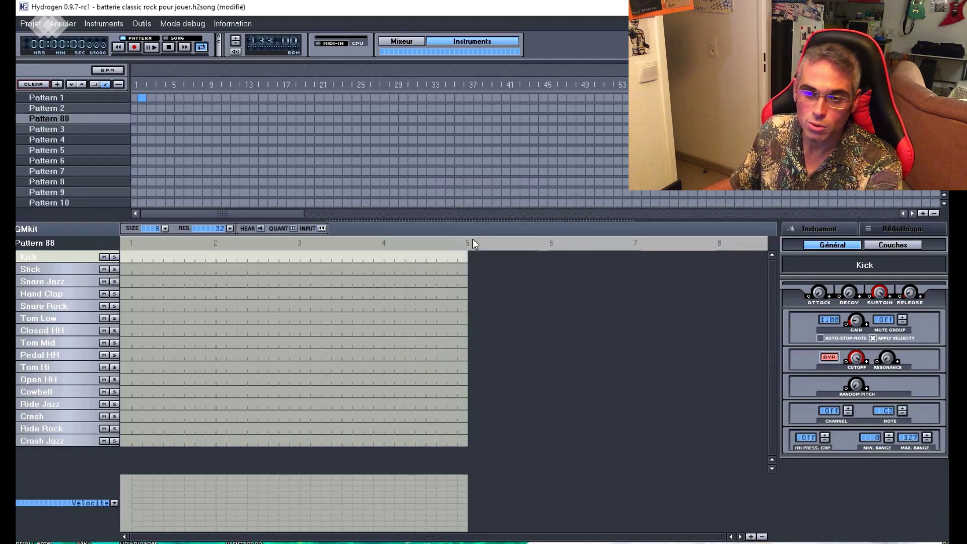
Copy Pattern 1 with all its notes as a new pattern named "Pattern 1 bis"
{"action": "left_click", "coordinate": [100, 98]}
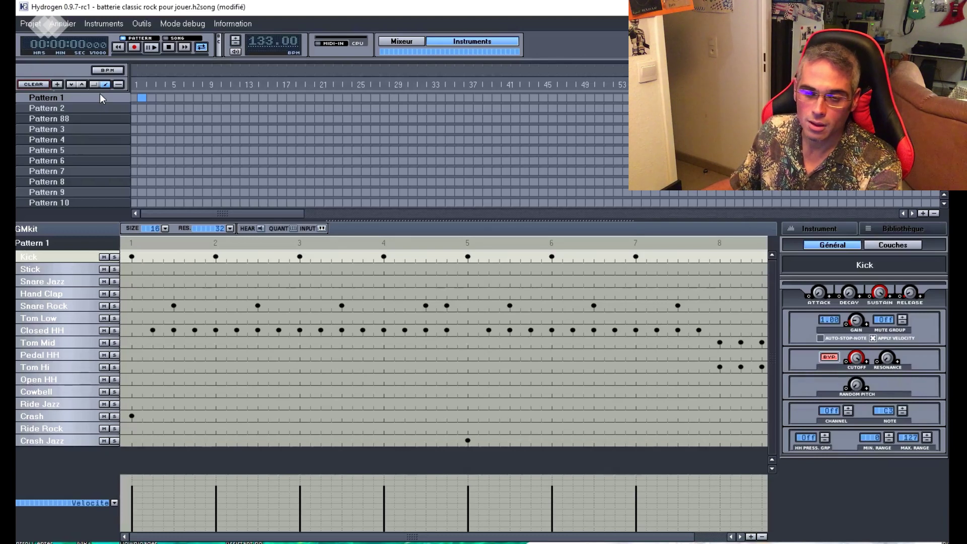
{"action": "right_click", "coordinate": [101, 96]}
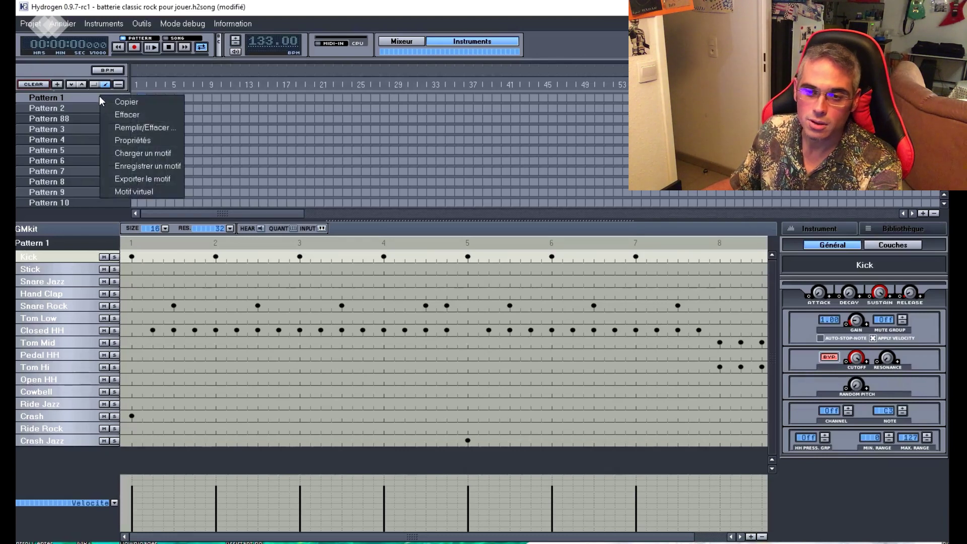
{"action": "left_click", "coordinate": [122, 100]}
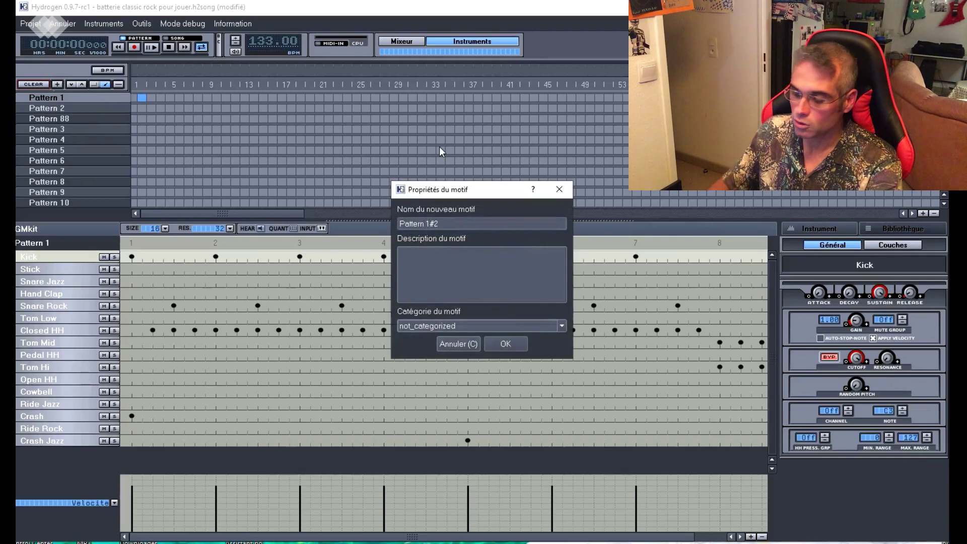
{"action": "key", "text": "BackSpace"}
{"action": "key", "text": "BackSpace"}
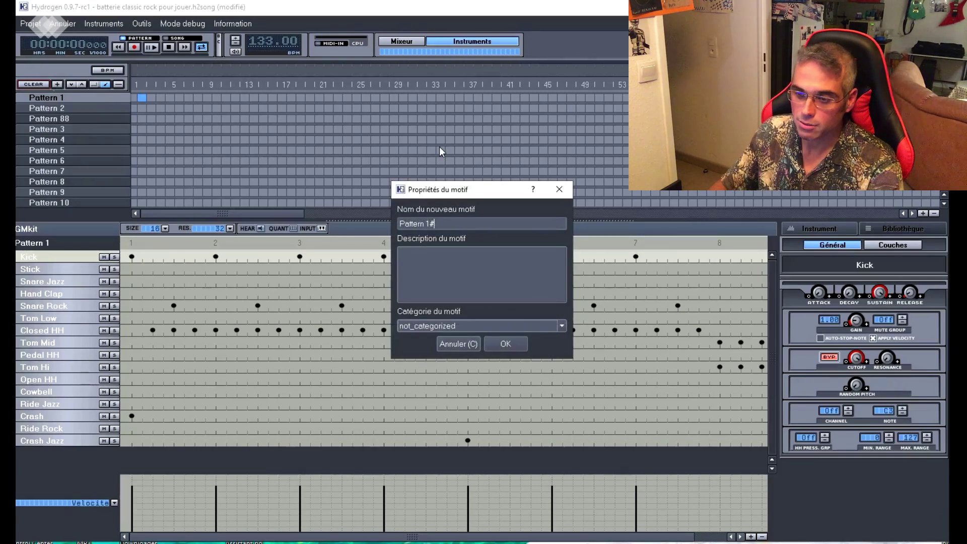
{"action": "type", "text": "bis"}
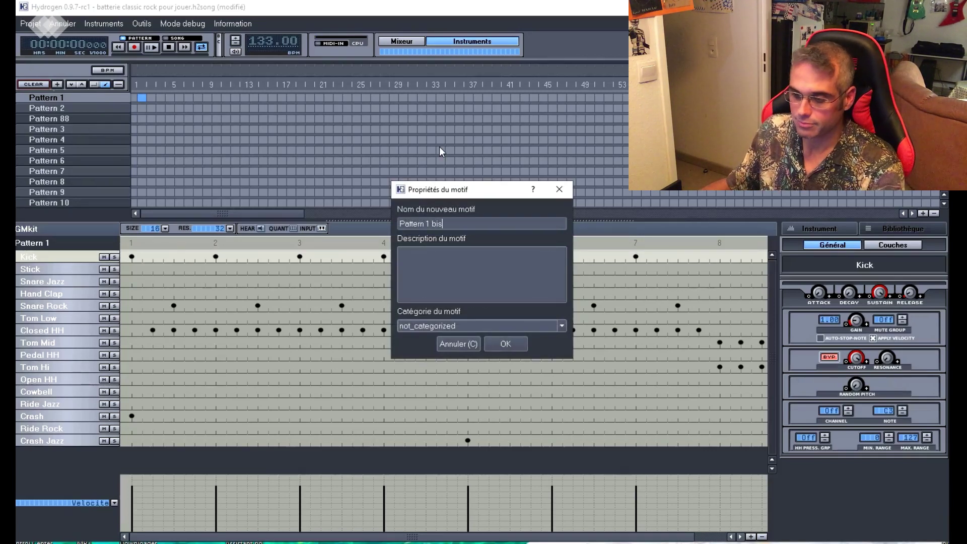
{"action": "key", "text": "Return"}
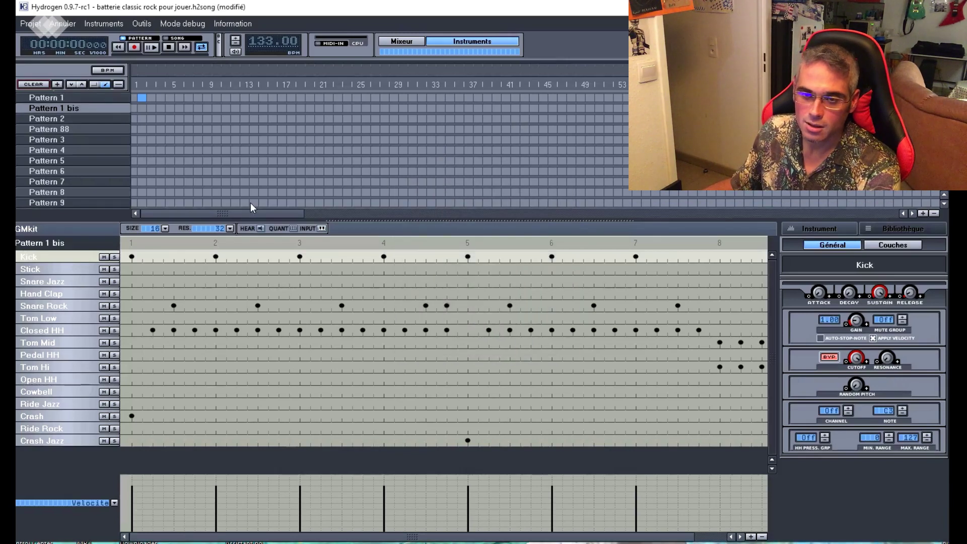
Switch between Pattern 1 and Pattern 1 bis to compare them, and save the song
{"action": "left_click", "coordinate": [107, 95]}
{"action": "left_click", "coordinate": [106, 106]}
{"action": "left_click", "coordinate": [107, 96]}
{"action": "left_click", "coordinate": [107, 104]}
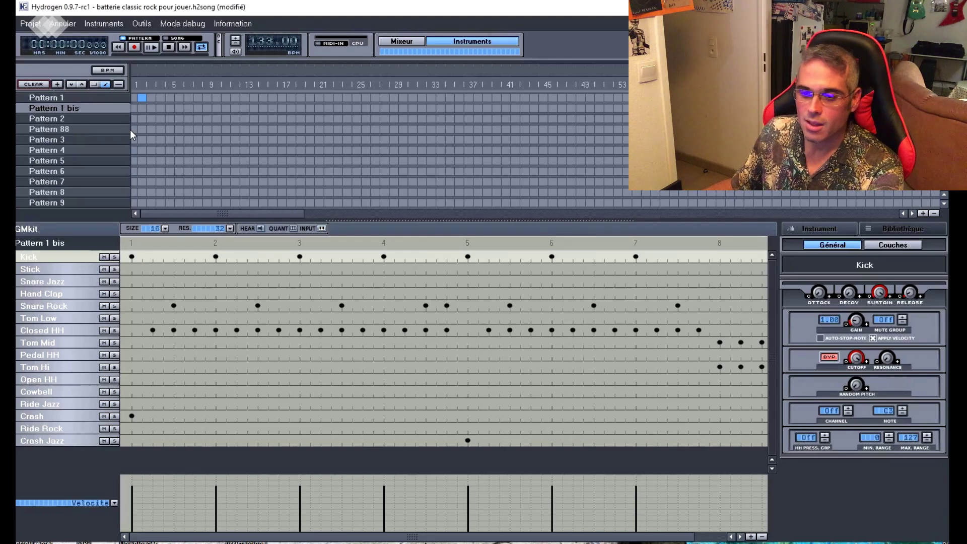
{"action": "key", "text": "ctrl+s"}
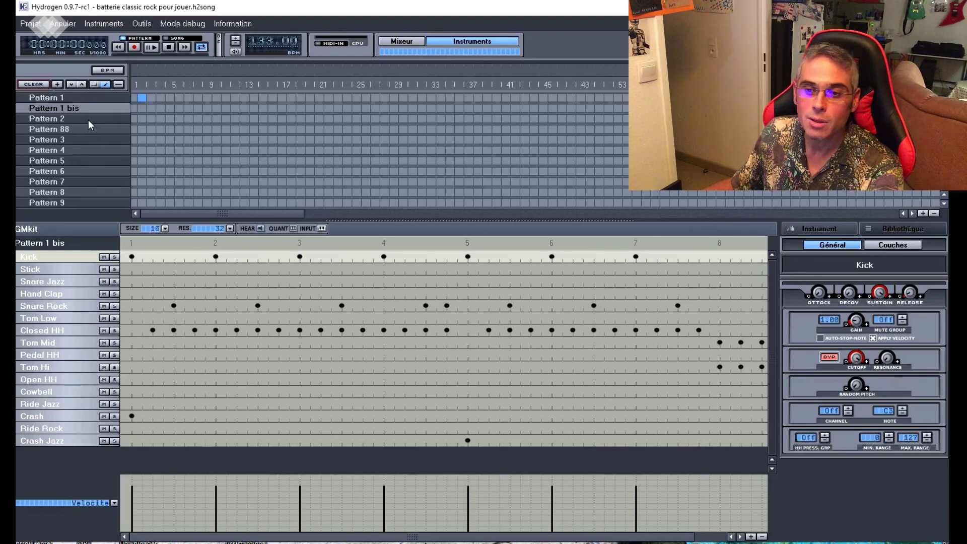
Select the empty Pattern 2 and set its size to 16
{"action": "left_click", "coordinate": [89, 120]}
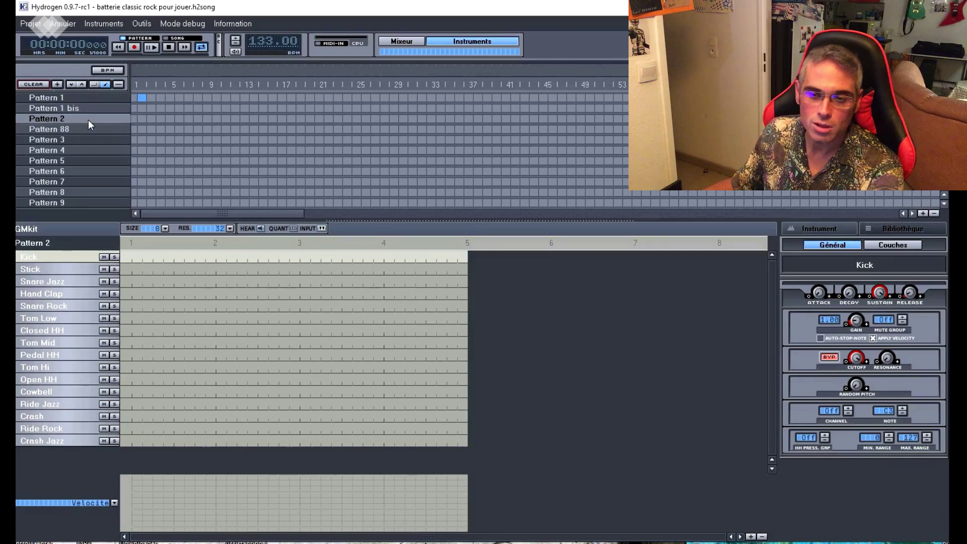
{"action": "left_click", "coordinate": [33, 23]}
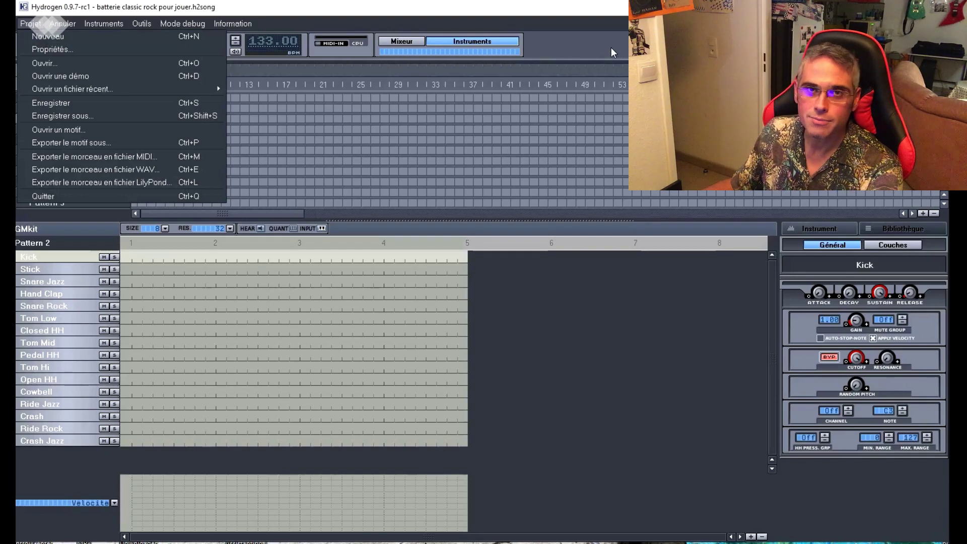
{"action": "key", "text": "Escape"}
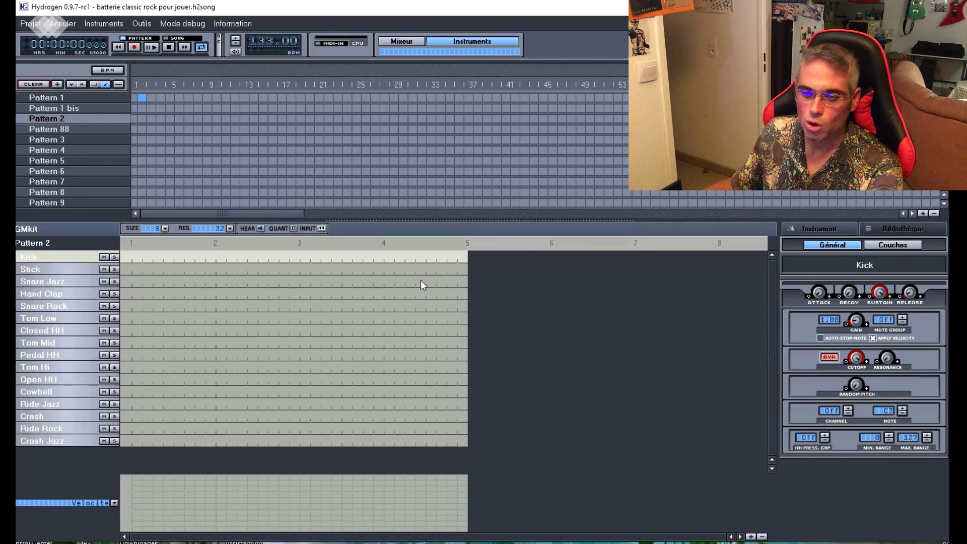
{"action": "left_click", "coordinate": [165, 228]}
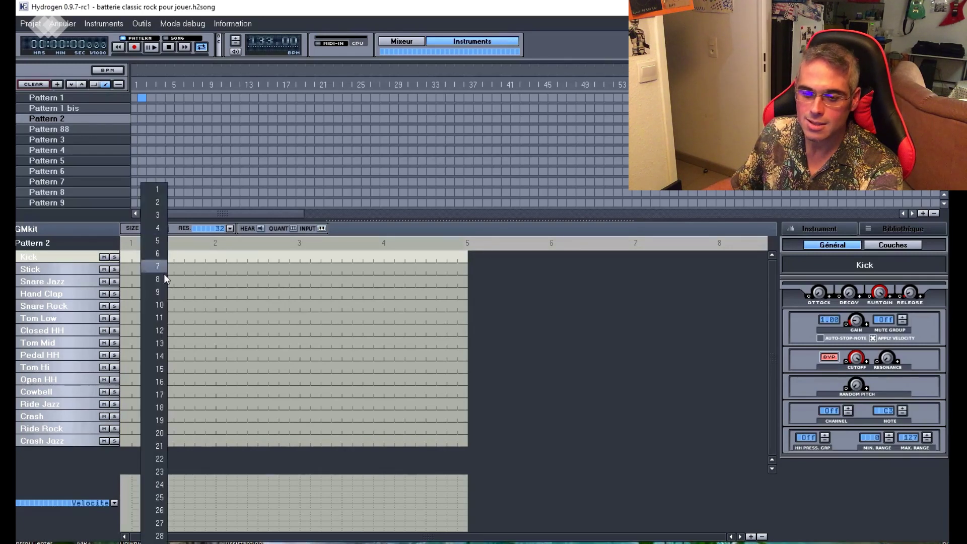
{"action": "left_click", "coordinate": [160, 382]}
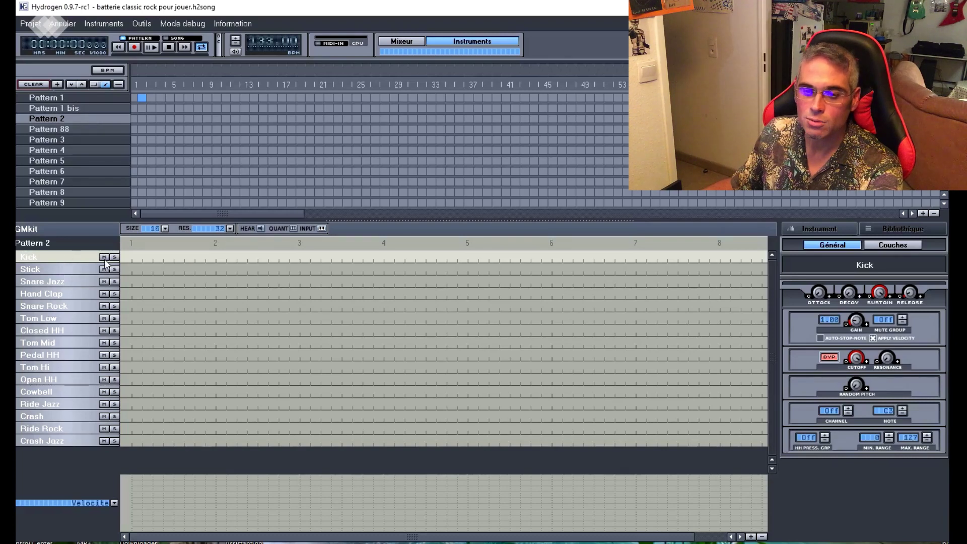
Place Kick notes on beats 1 to 8 of Pattern 2 and a Crash note on beat 1
{"action": "left_click", "coordinate": [131, 258]}
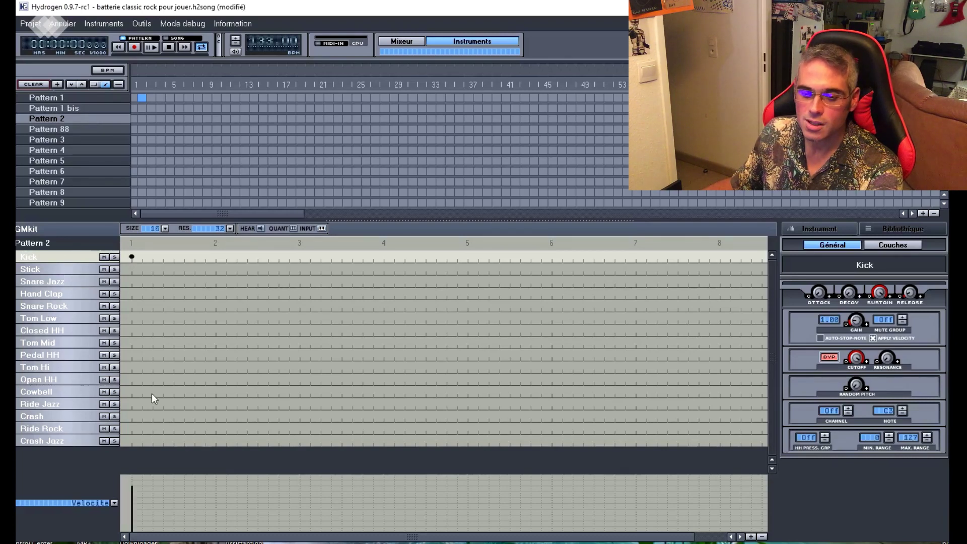
{"action": "left_click", "coordinate": [132, 416]}
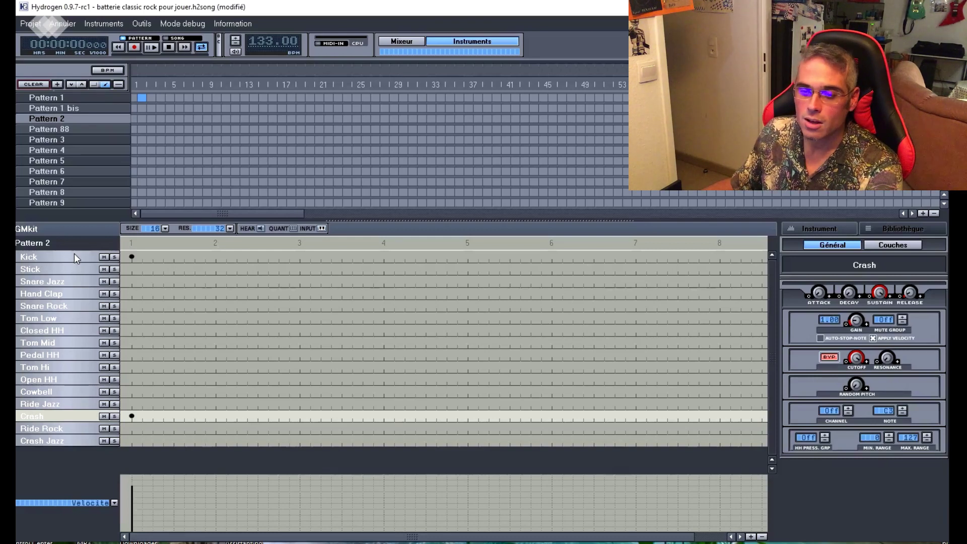
{"action": "left_click", "coordinate": [215, 259]}
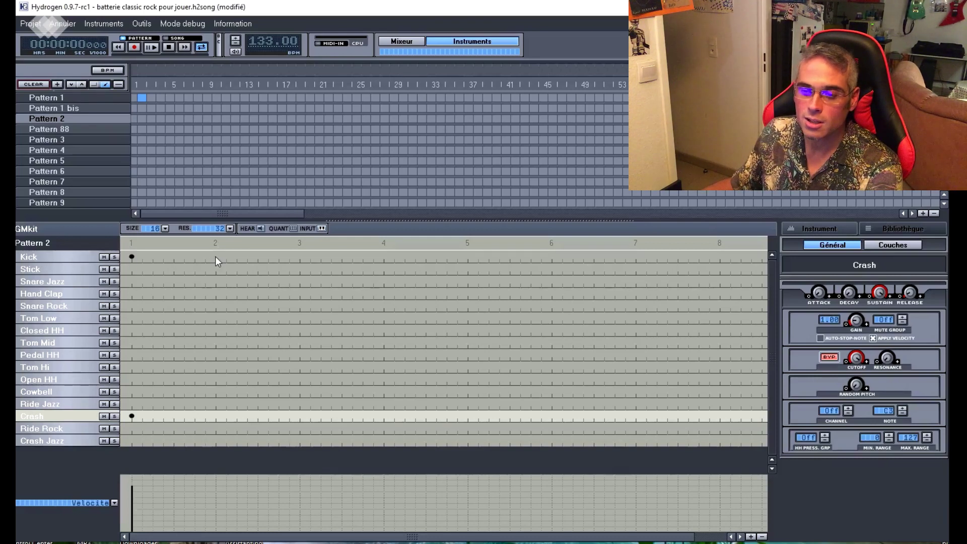
{"action": "left_click", "coordinate": [300, 259]}
{"action": "left_click", "coordinate": [384, 257]}
{"action": "left_click", "coordinate": [468, 259]}
{"action": "left_click", "coordinate": [552, 258]}
{"action": "left_click", "coordinate": [635, 257]}
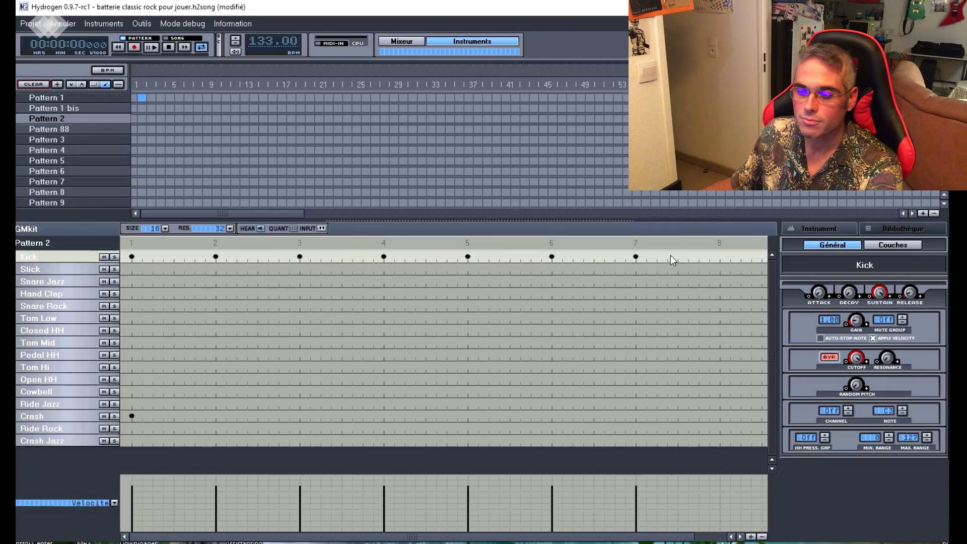
{"action": "left_click", "coordinate": [719, 258]}
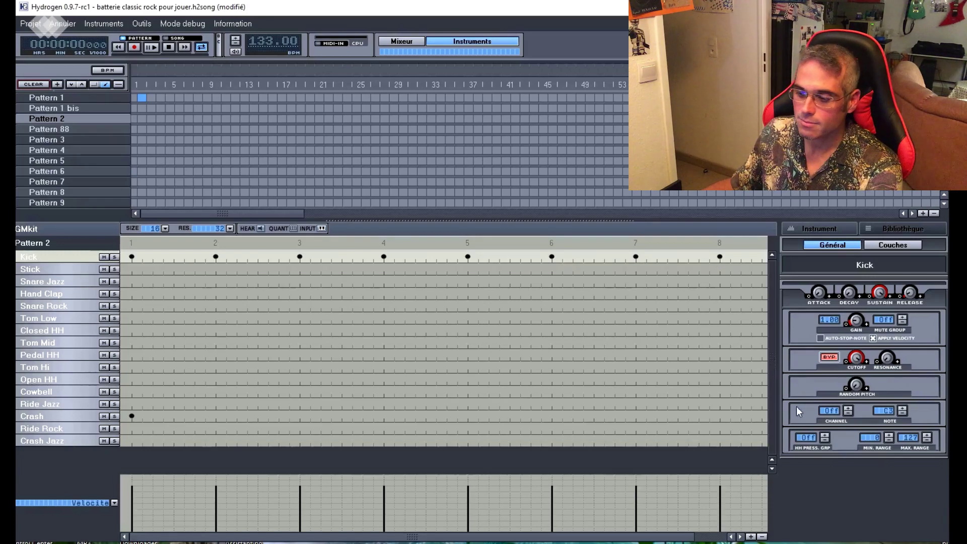
{"action": "scroll", "coordinate": [711, 538], "scroll_direction": "left", "scroll_amount": 1}
{"action": "scroll", "coordinate": [710, 538], "scroll_direction": "right", "scroll_amount": 1}
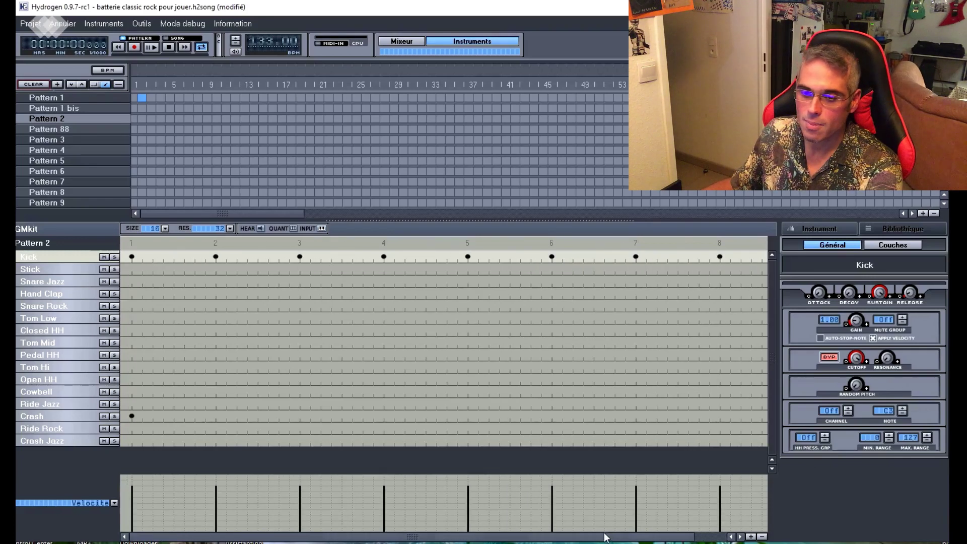
Erase all Kick notes in Pattern 2 at once, and undo that deletion
{"action": "right_click", "coordinate": [70, 255]}
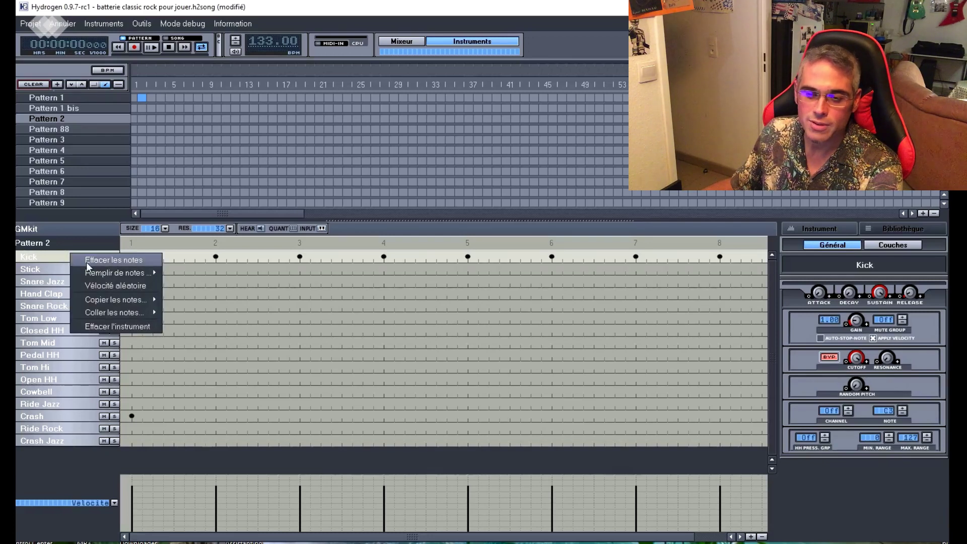
{"action": "left_click", "coordinate": [88, 260]}
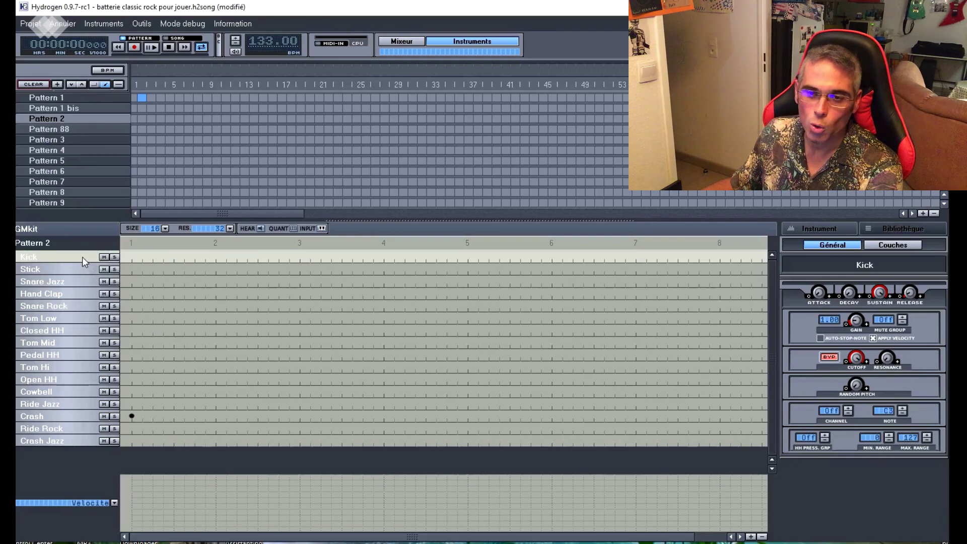
{"action": "left_click", "coordinate": [69, 25]}
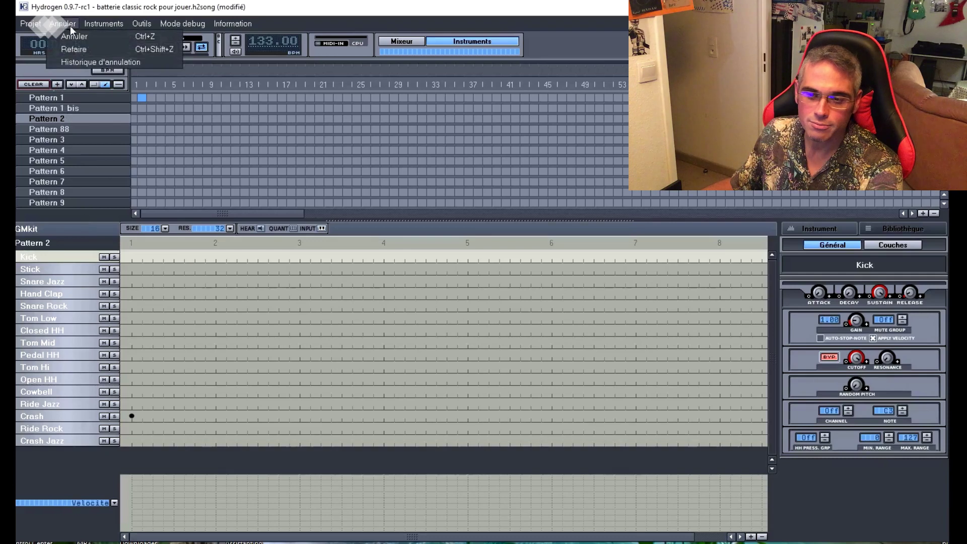
{"action": "left_click", "coordinate": [77, 35]}
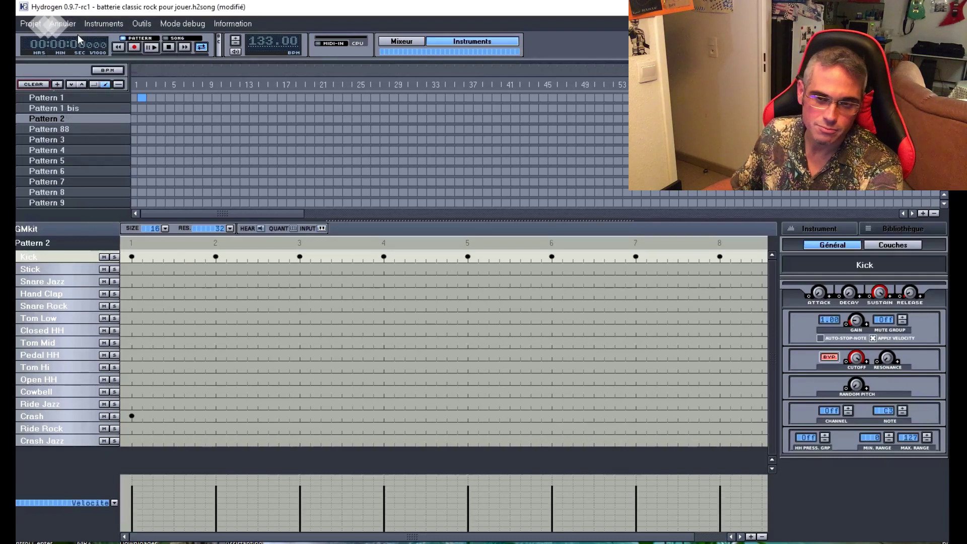
Erase the Kick notes in Pattern 2 and refill the row automatically with one note out of every 8
{"action": "right_click", "coordinate": [62, 258]}
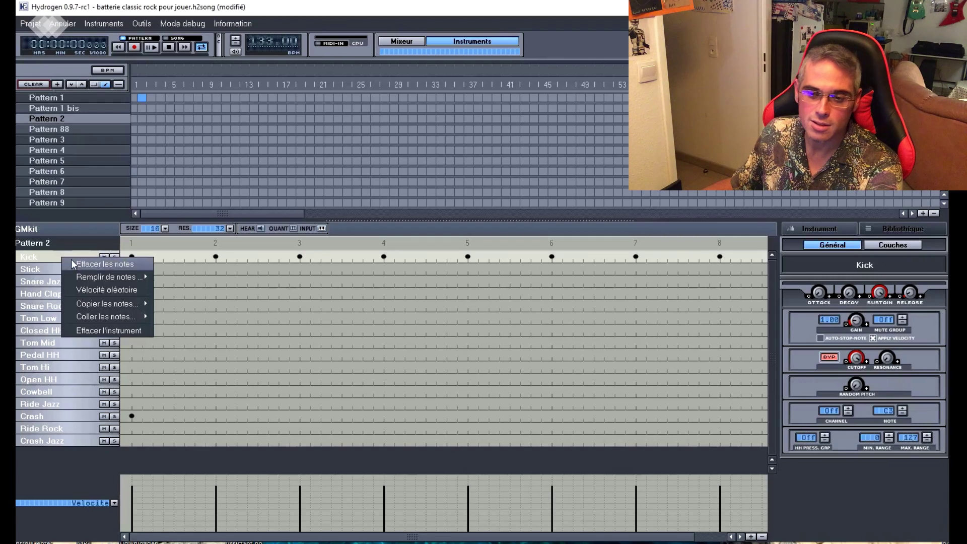
{"action": "left_click", "coordinate": [78, 262]}
{"action": "right_click", "coordinate": [68, 258]}
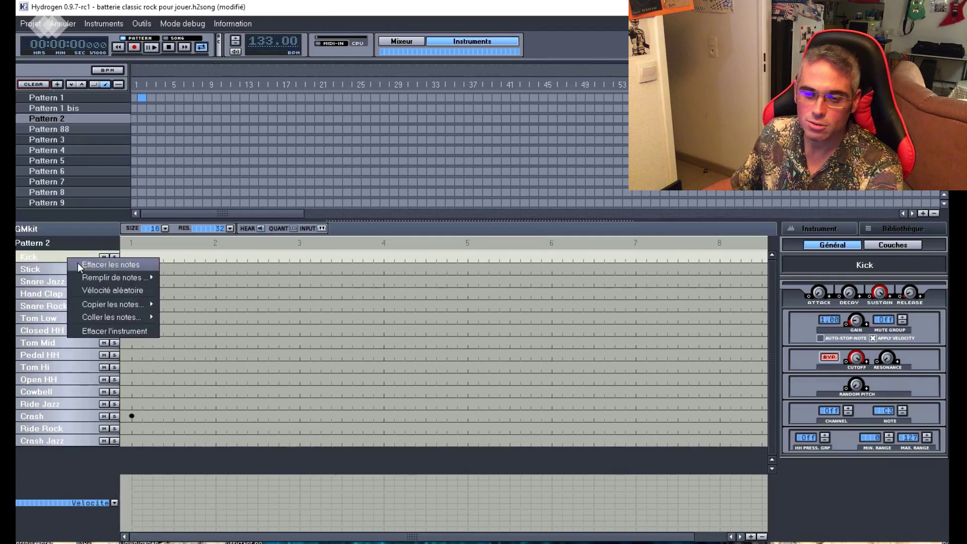
{"action": "mouse_move", "coordinate": [101, 279]}
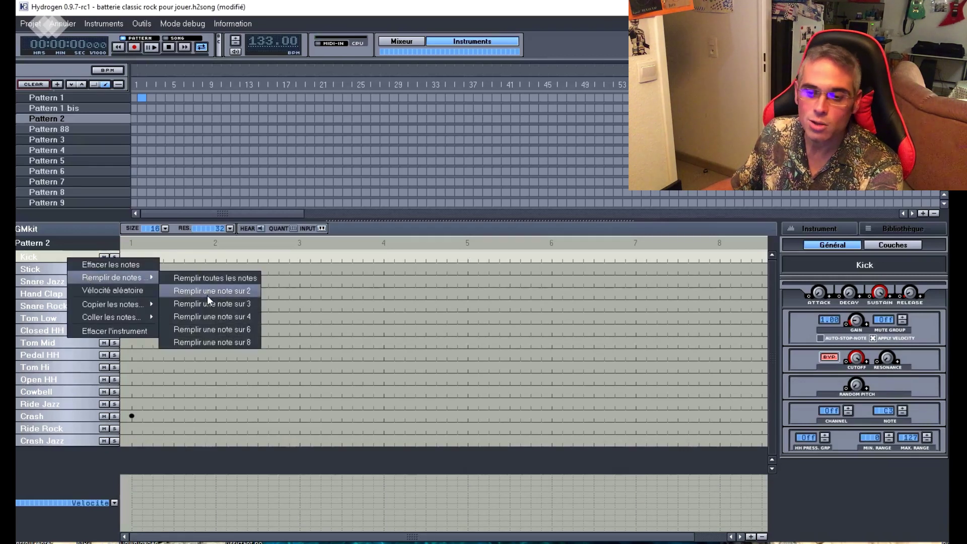
{"action": "left_click", "coordinate": [210, 342]}
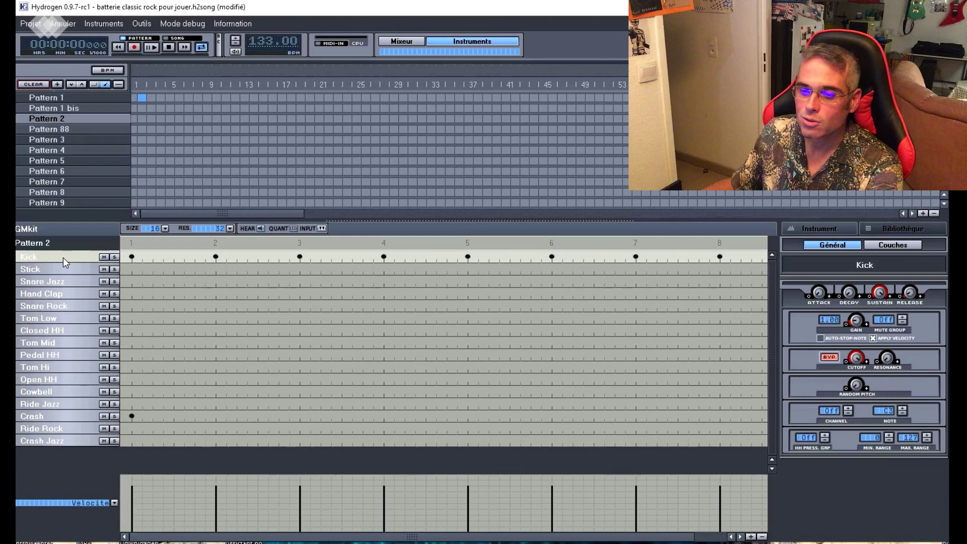
Play Pattern 2 to check the Kick and Crash notes, stop the playback, and save the song
{"action": "left_click", "coordinate": [152, 48]}
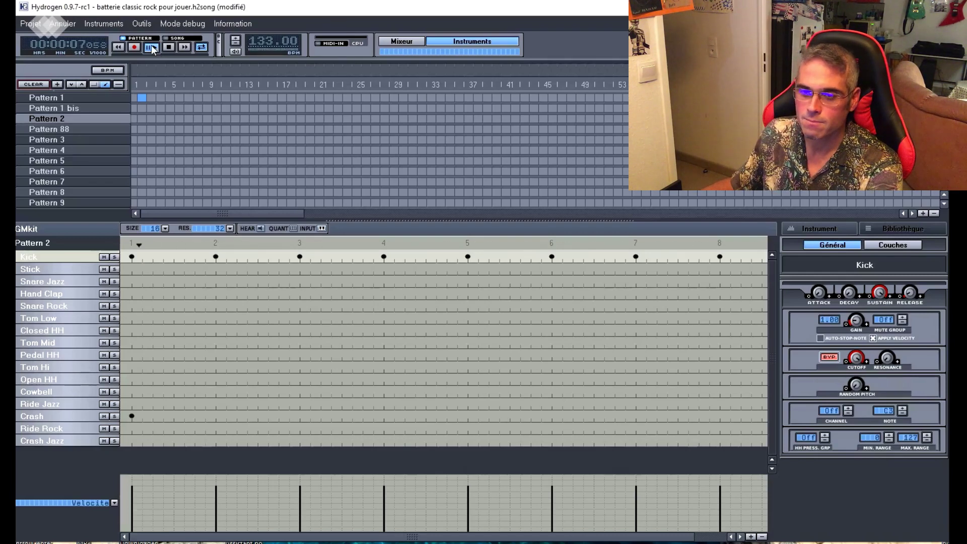
{"action": "left_click", "coordinate": [170, 47]}
{"action": "key", "text": "ctrl+s"}
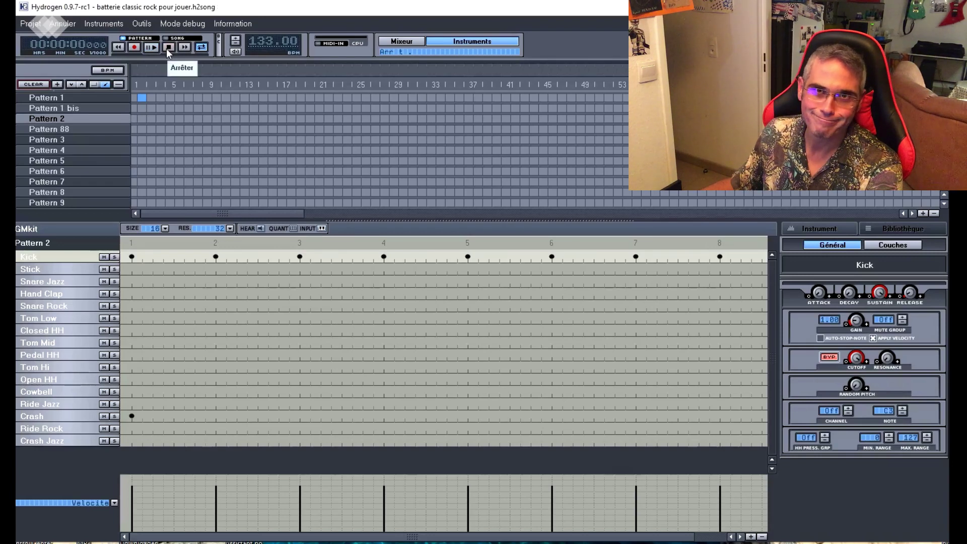
Set the song tempo to 60 BPM and listen to Pattern 2 at that speed
{"action": "left_click", "coordinate": [263, 41]}
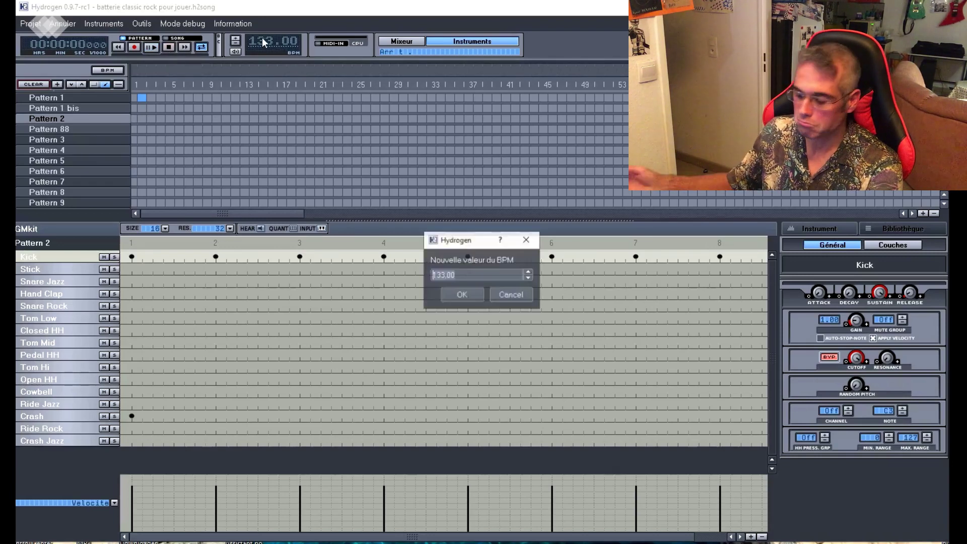
{"action": "type", "text": "60"}
{"action": "key", "text": "Return"}
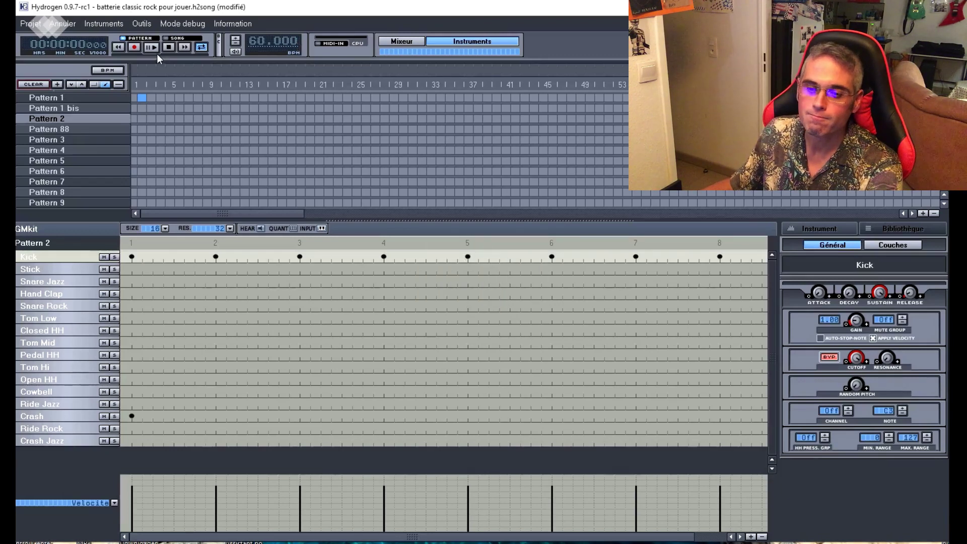
{"action": "left_click", "coordinate": [155, 50]}
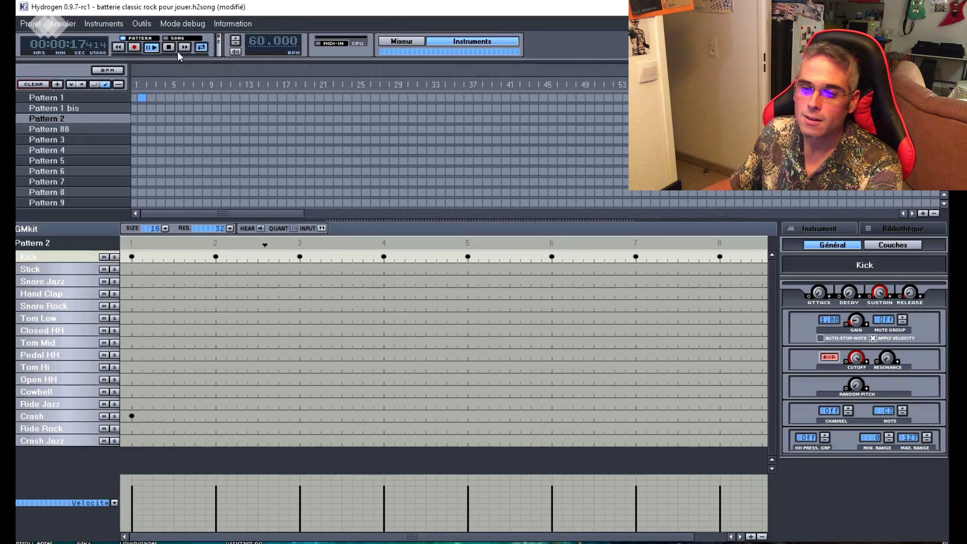
{"action": "left_click", "coordinate": [167, 48]}
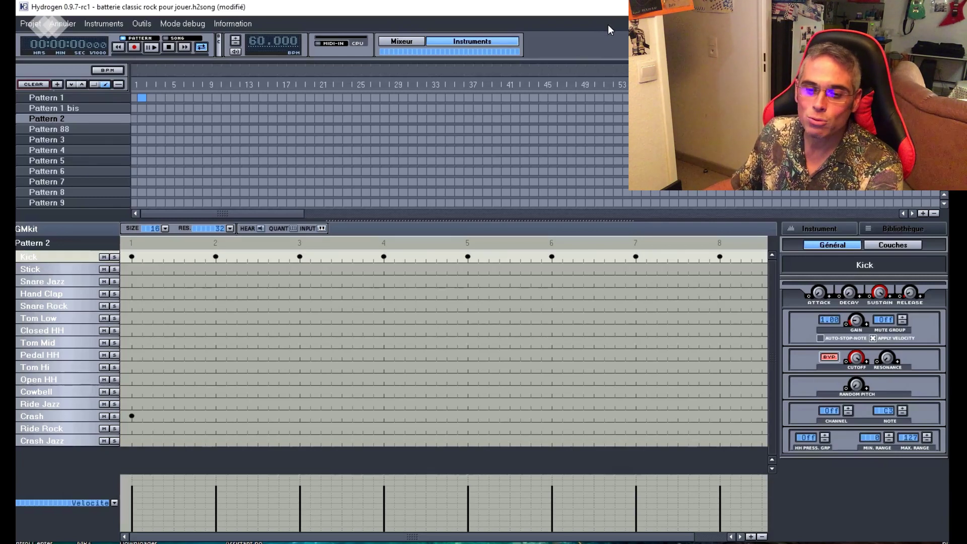
Place eight Snare Rock notes in Pattern 2, each halfway after one of the Kick notes on beats 1 to 8
{"action": "left_click", "coordinate": [66, 283]}
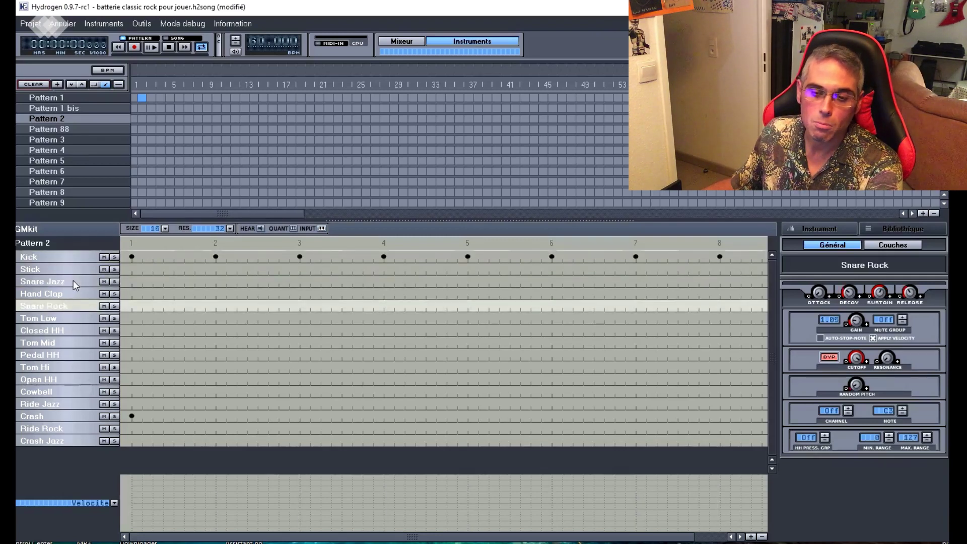
{"action": "left_click", "coordinate": [71, 313]}
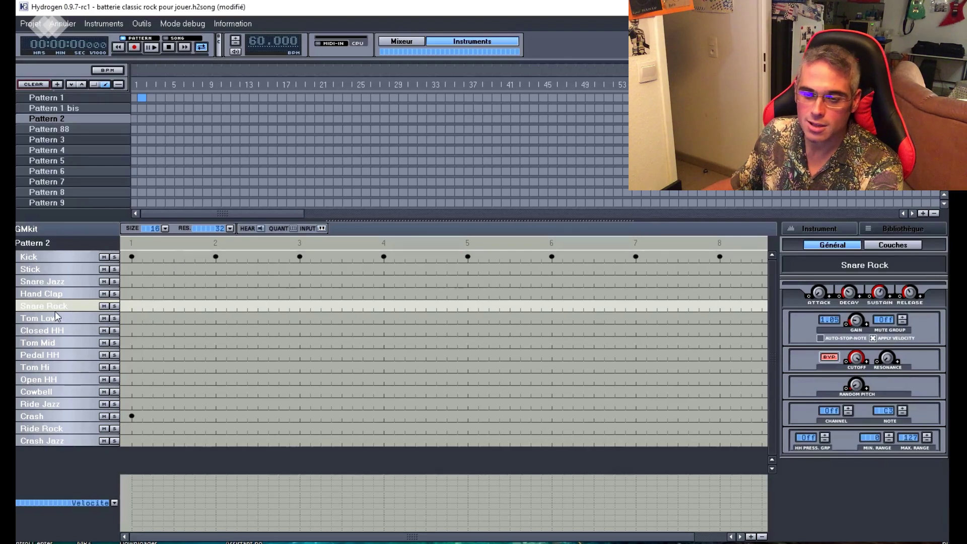
{"action": "left_click", "coordinate": [175, 306]}
{"action": "left_click", "coordinate": [258, 307]}
{"action": "left_click", "coordinate": [343, 306]}
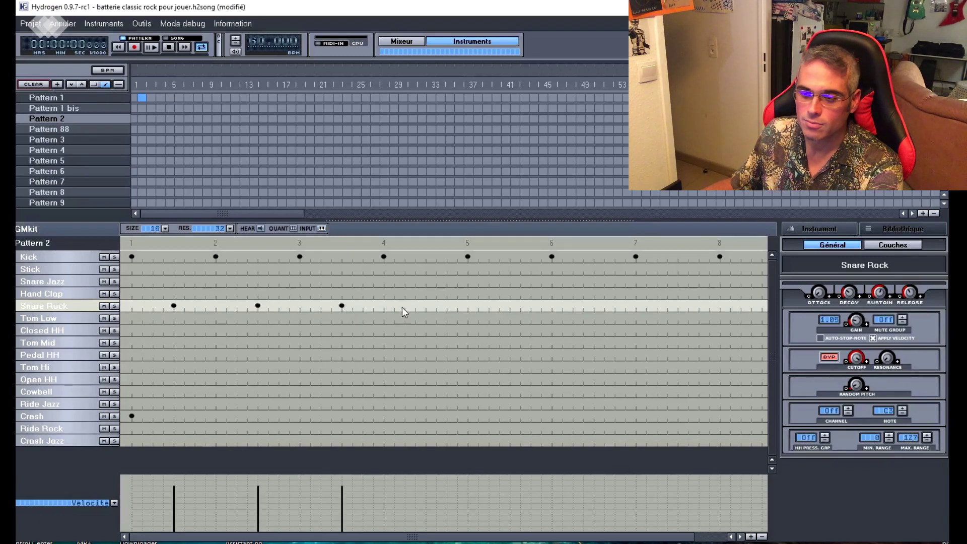
{"action": "left_click", "coordinate": [426, 306]}
{"action": "left_click", "coordinate": [510, 306]}
{"action": "left_click", "coordinate": [594, 305]}
{"action": "left_click", "coordinate": [679, 306]}
{"action": "left_click", "coordinate": [763, 306]}
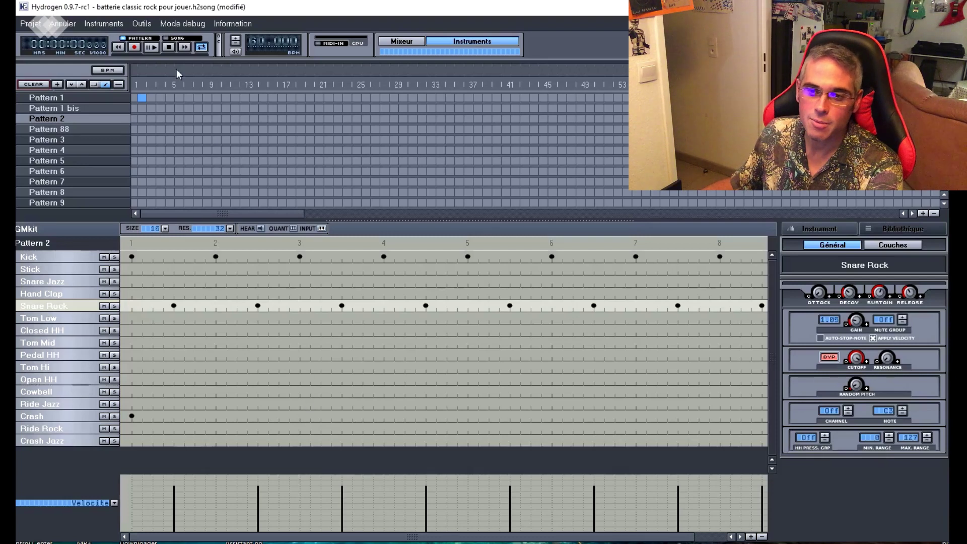
Listen to Pattern 2 with the Kick and Snare Rock notes together, and select the Kick instrument
{"action": "left_click", "coordinate": [155, 45]}
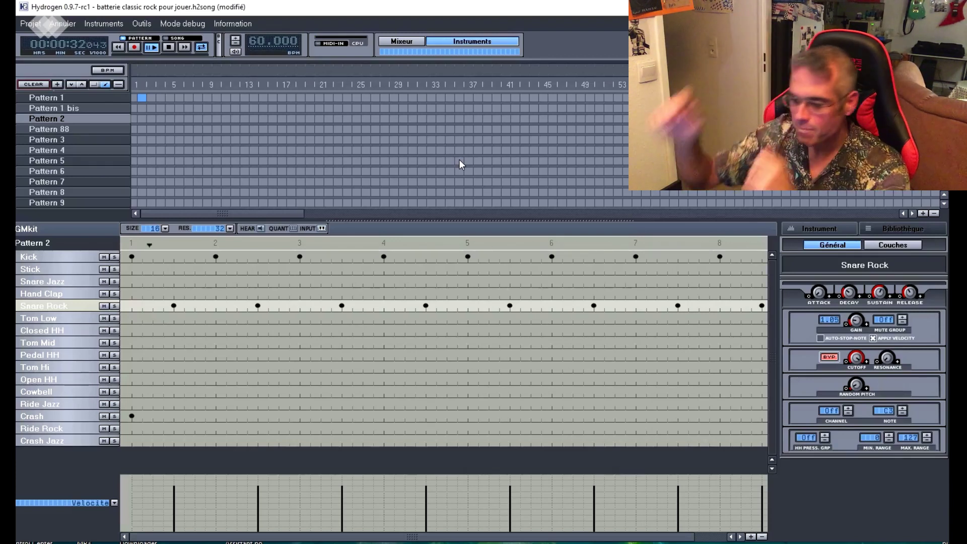
{"action": "left_click", "coordinate": [169, 49]}
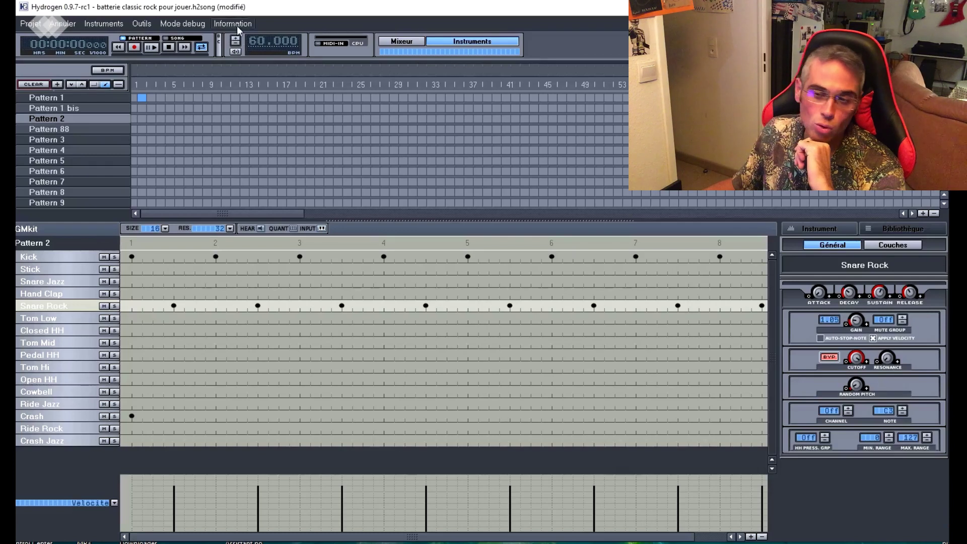
{"action": "left_click", "coordinate": [270, 43]}
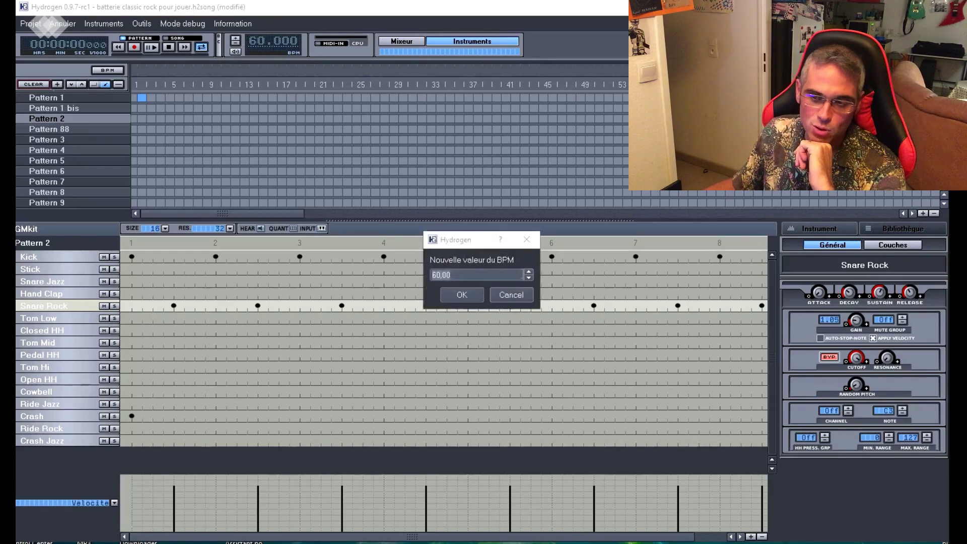
{"action": "left_click", "coordinate": [496, 294]}
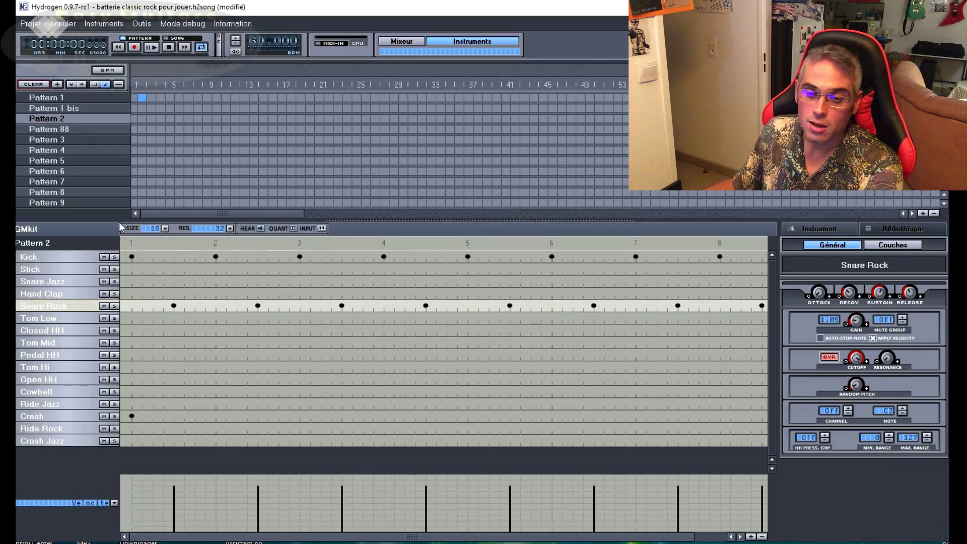
{"action": "left_click", "coordinate": [67, 255]}
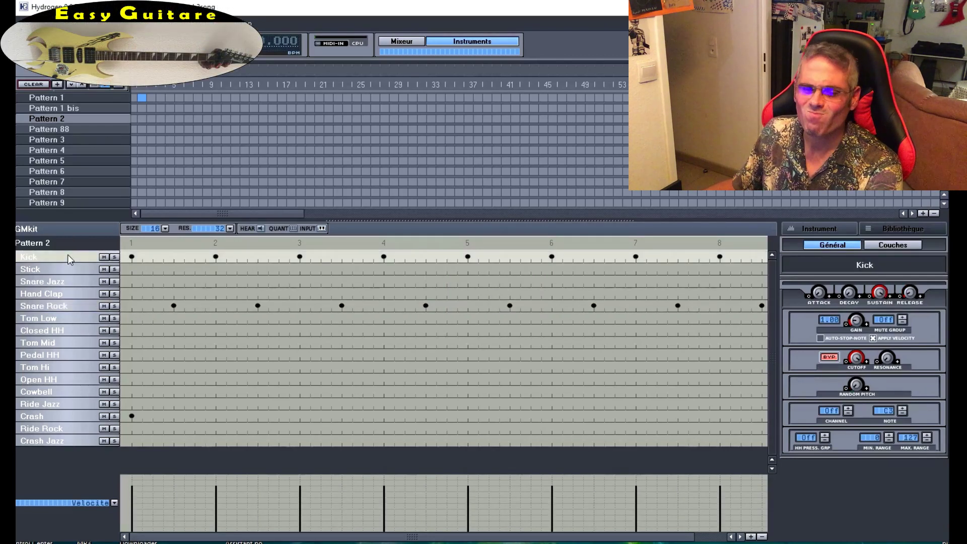